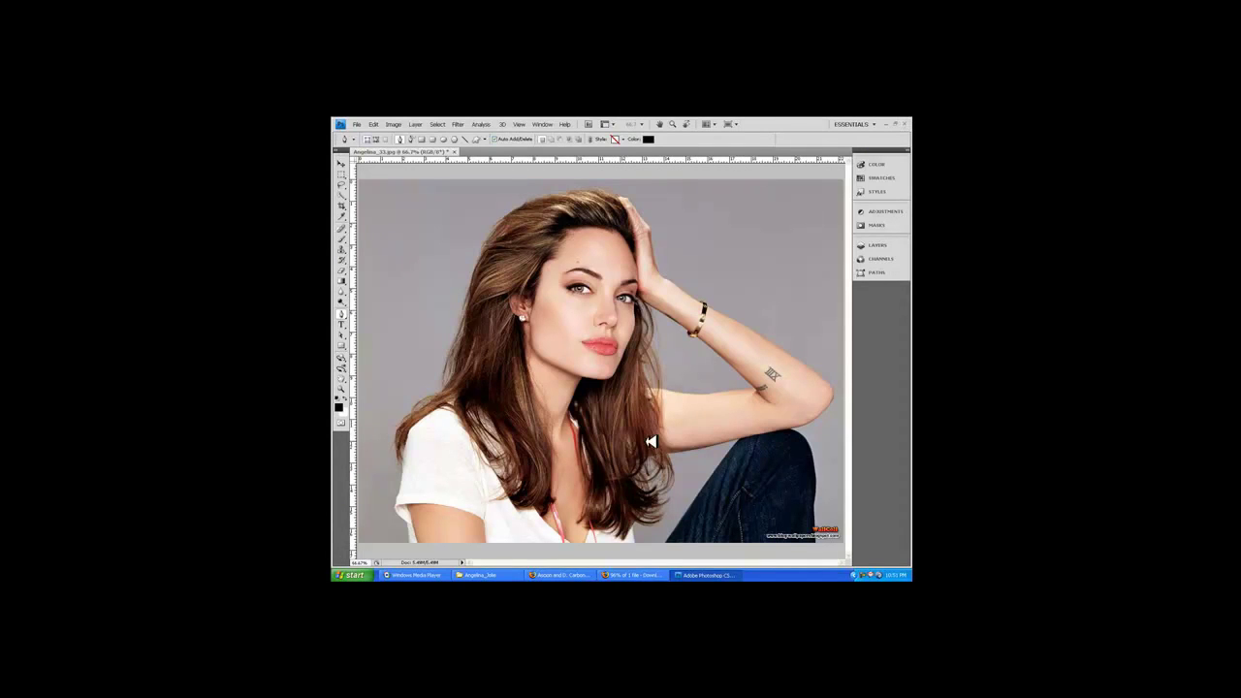
- Float the Layers panel and zoom to 100%, centring the face on the forehead
mouse_move(875, 244)
mouse_down()
mouse_move(894, 294)
mouse_move(877, 250)
mouse_up()
key(ctrl+plus)
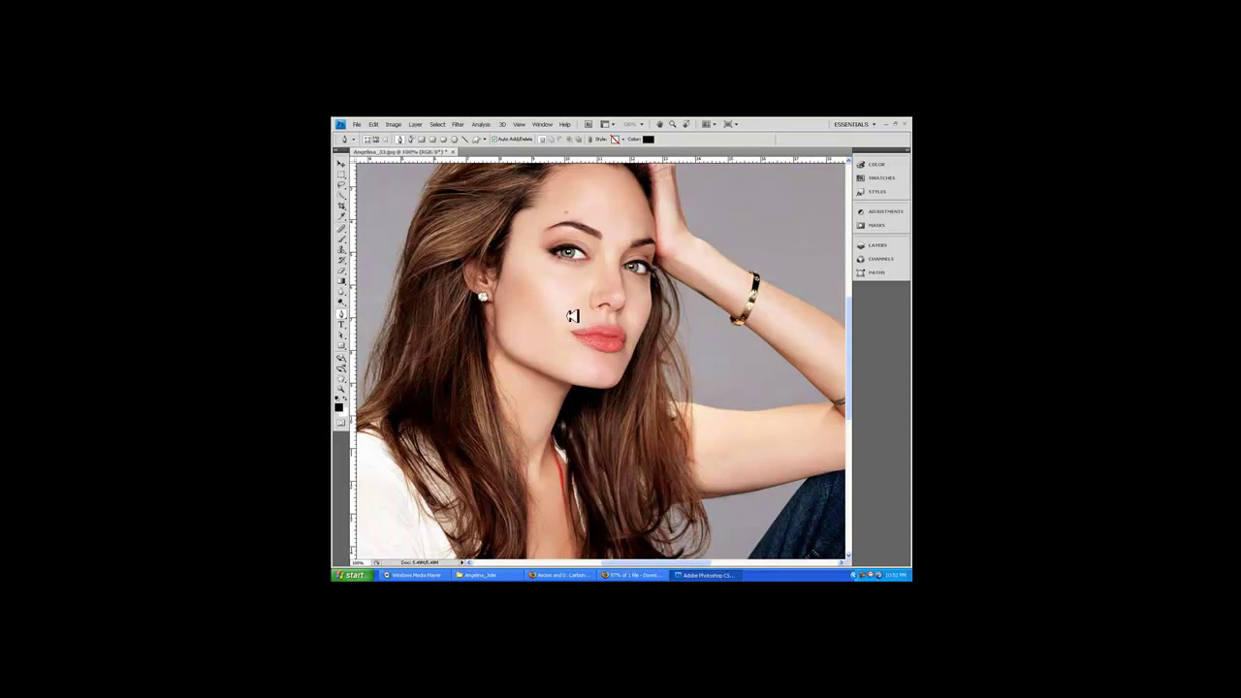
scroll(722, 484, down, 2)
scroll(656, 515, up, 3)
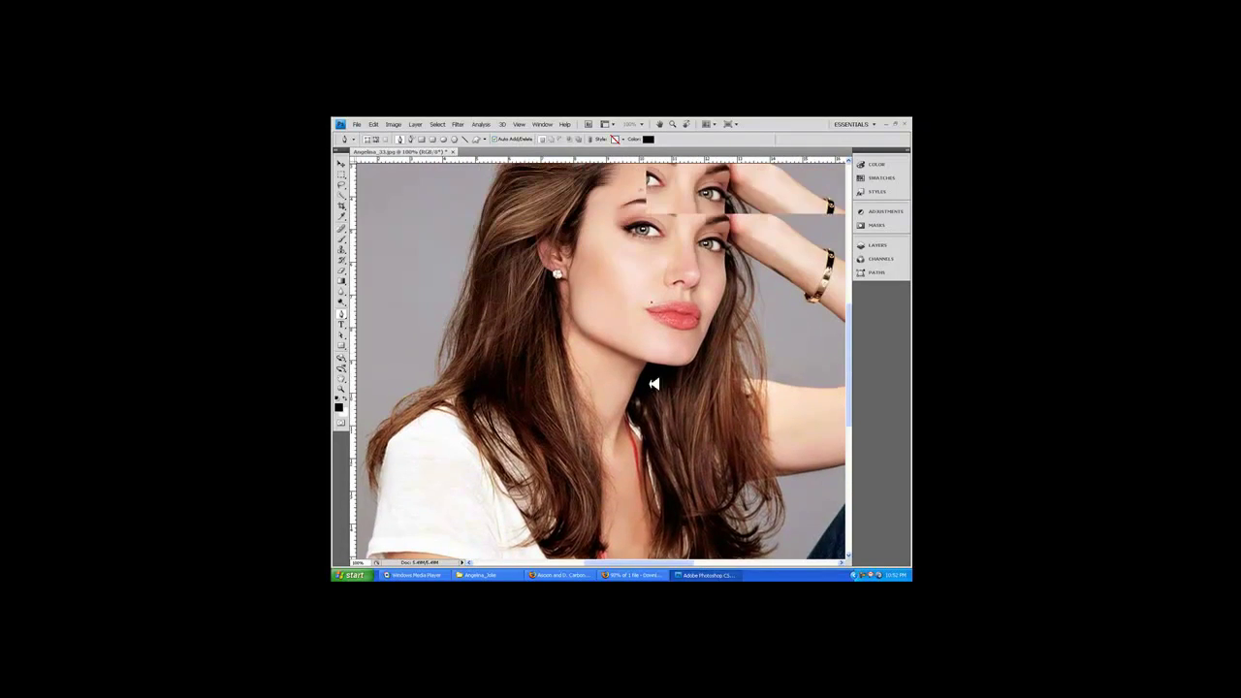
scroll(628, 464, up, 3)
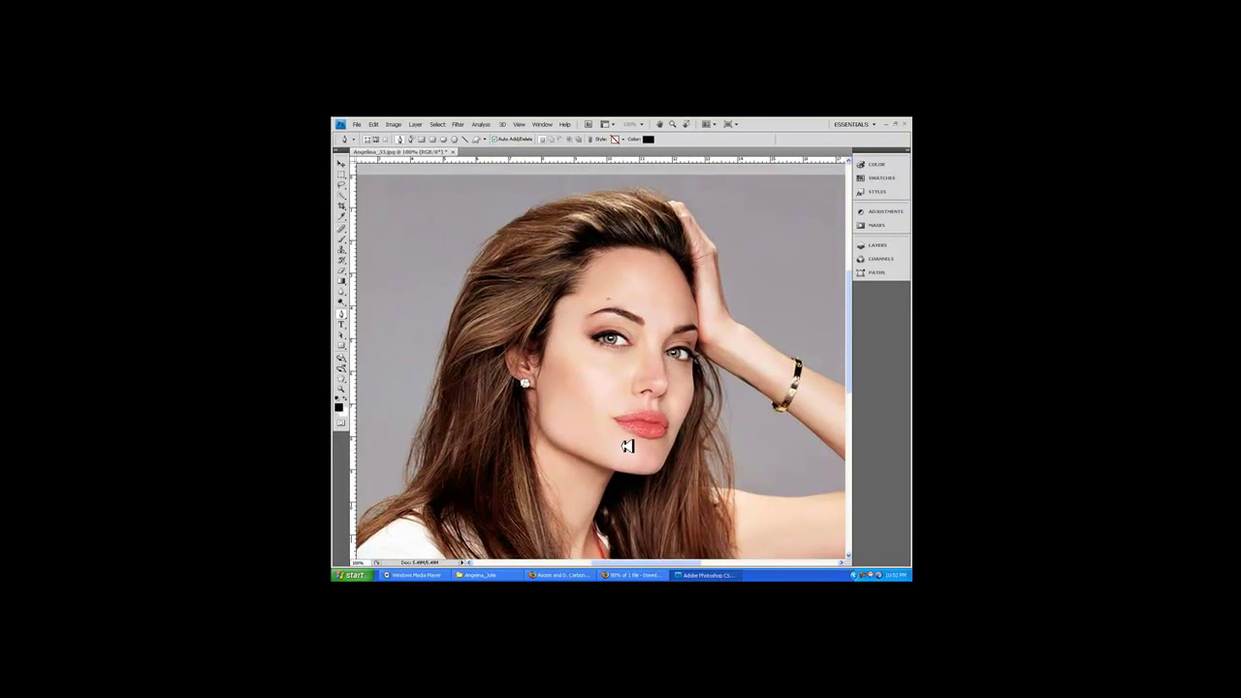
drag(628, 464, 611, 452)
key(ctrl+plus)
scroll(581, 441, up, 3)
- Undo a misplaced start, then begin the Shape 1 pen outline curving along the hairline
drag(572, 309, 682, 310)
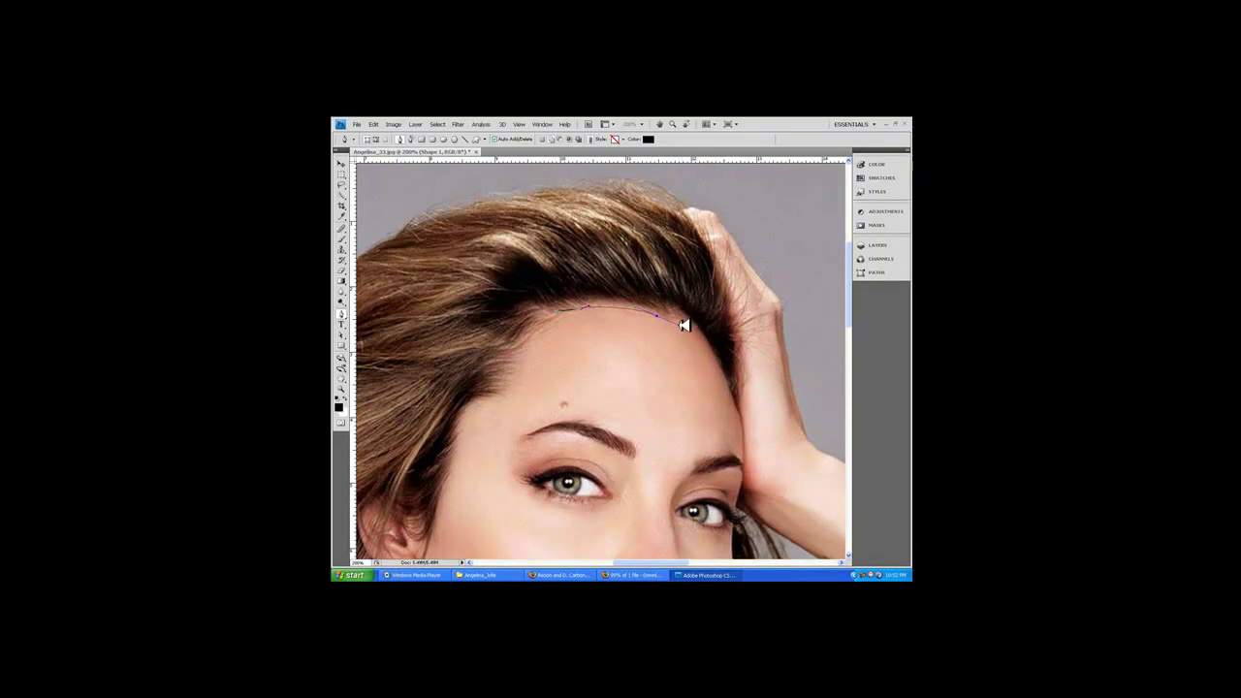
key(ctrl+z)
key(F7)
drag(557, 312, 586, 308)
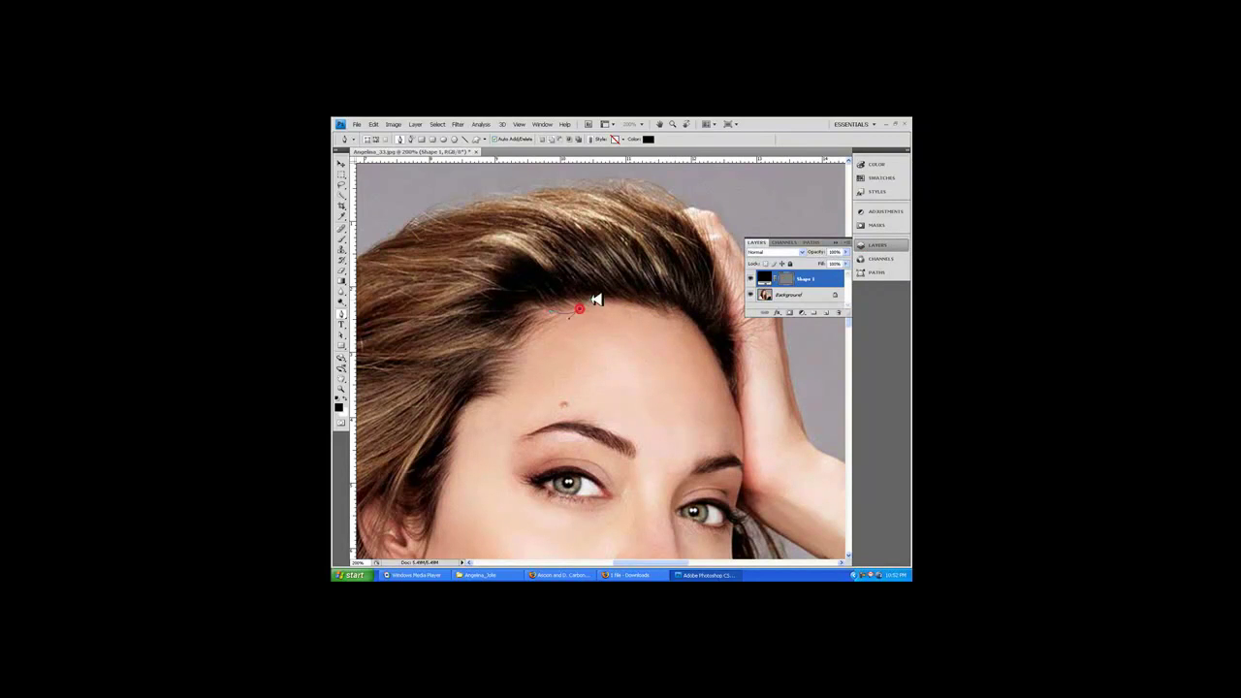
click(878, 244)
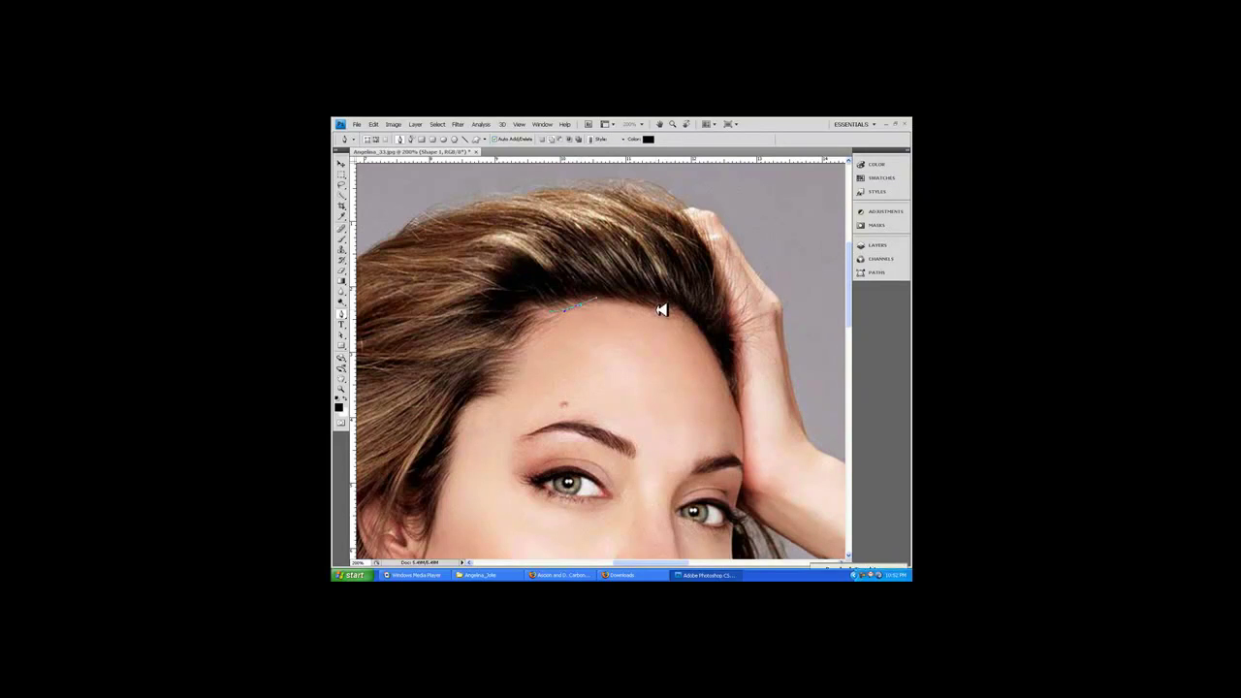
drag(669, 314, 677, 321)
scroll(701, 320, down, 3)
- Continue the outline down the side of the face, cheek and jaw to the chin
drag(690, 301, 694, 311)
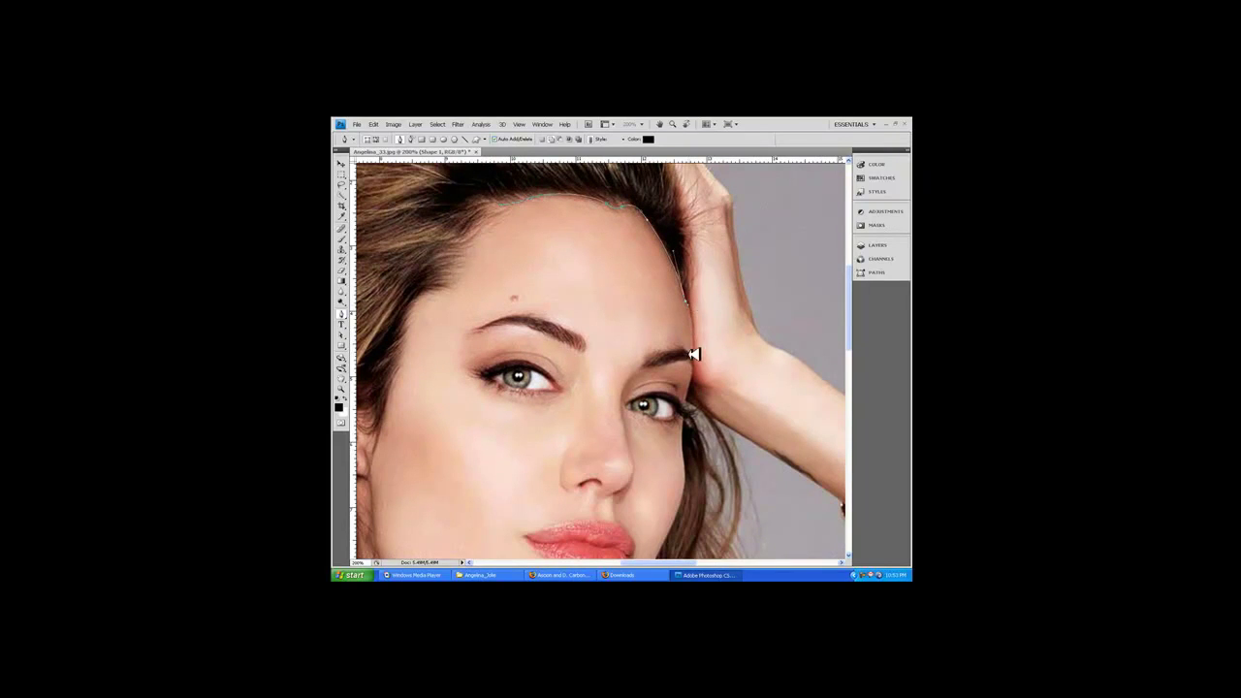
click(694, 361)
scroll(659, 476, down, 3)
click(699, 374)
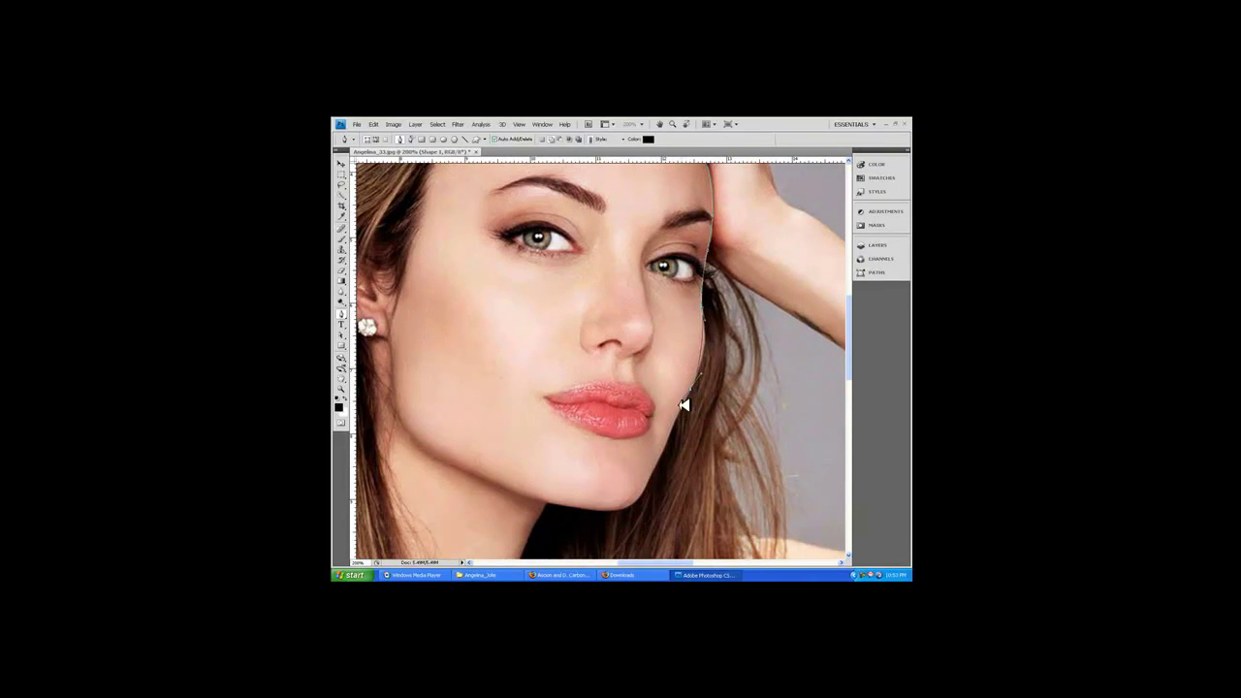
click(664, 457)
scroll(678, 427, up, 1)
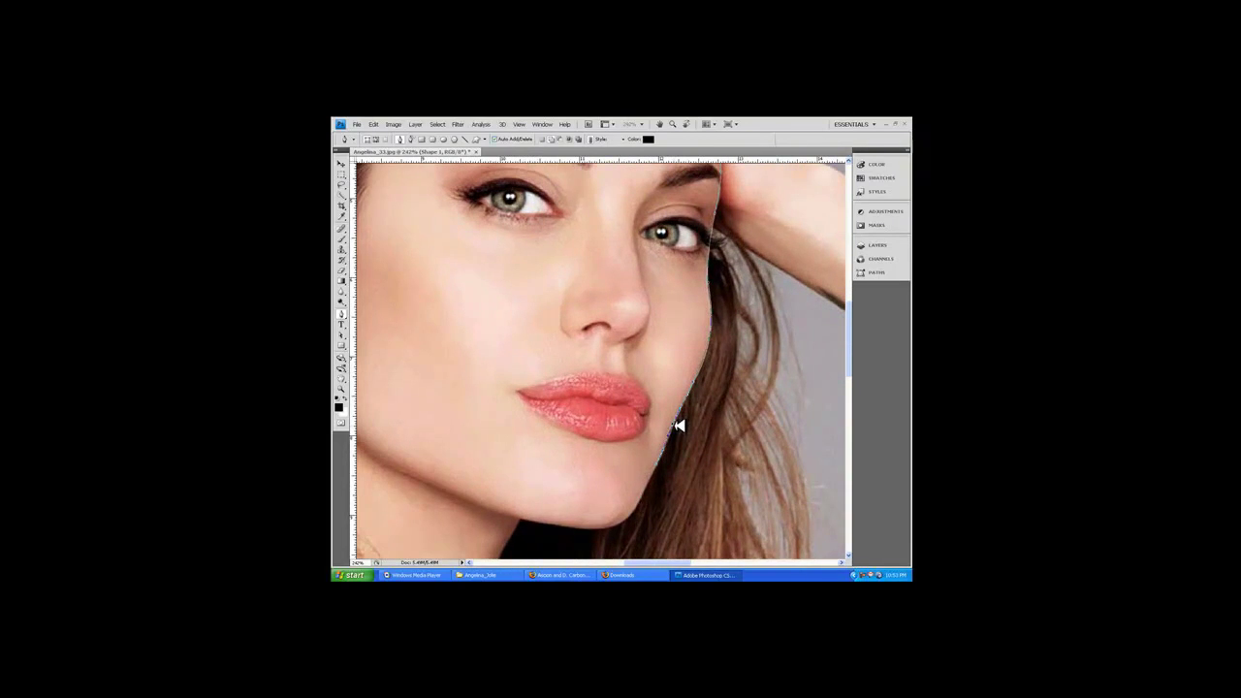
scroll(678, 427, down, 2)
drag(594, 438, 528, 424)
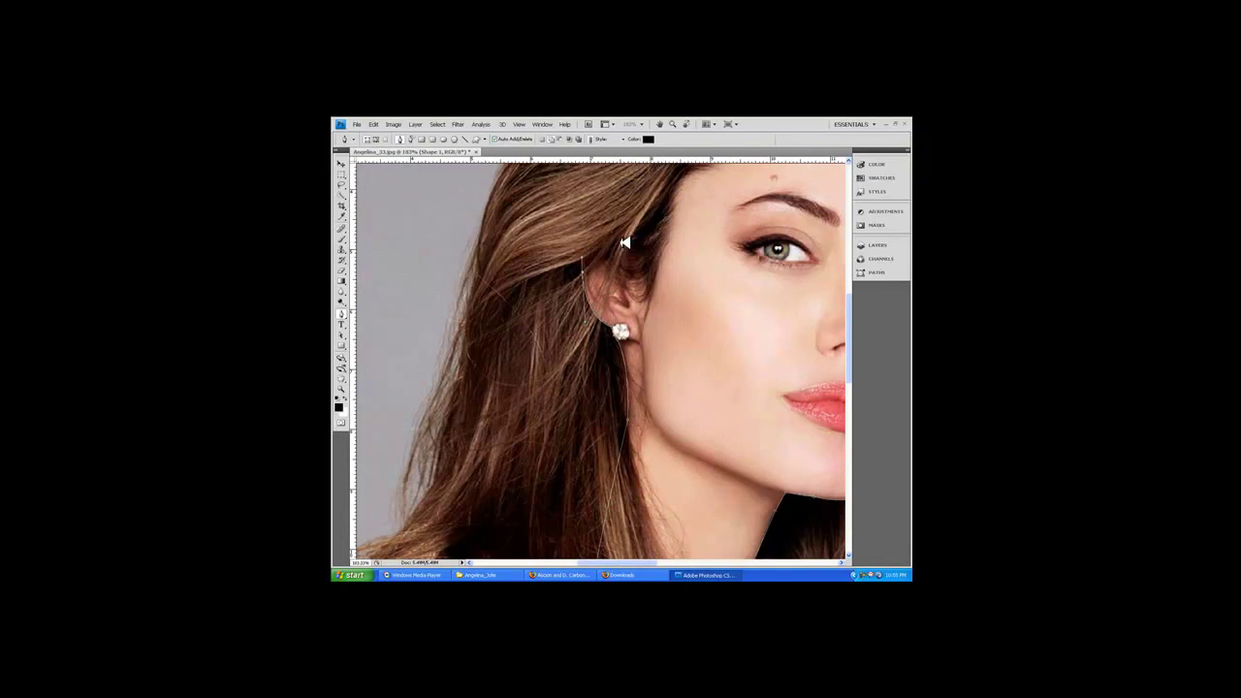
- Curve the outline up around the ear to the temple hairline and show the Layers panel
drag(625, 243, 647, 251)
scroll(656, 291, up, 3)
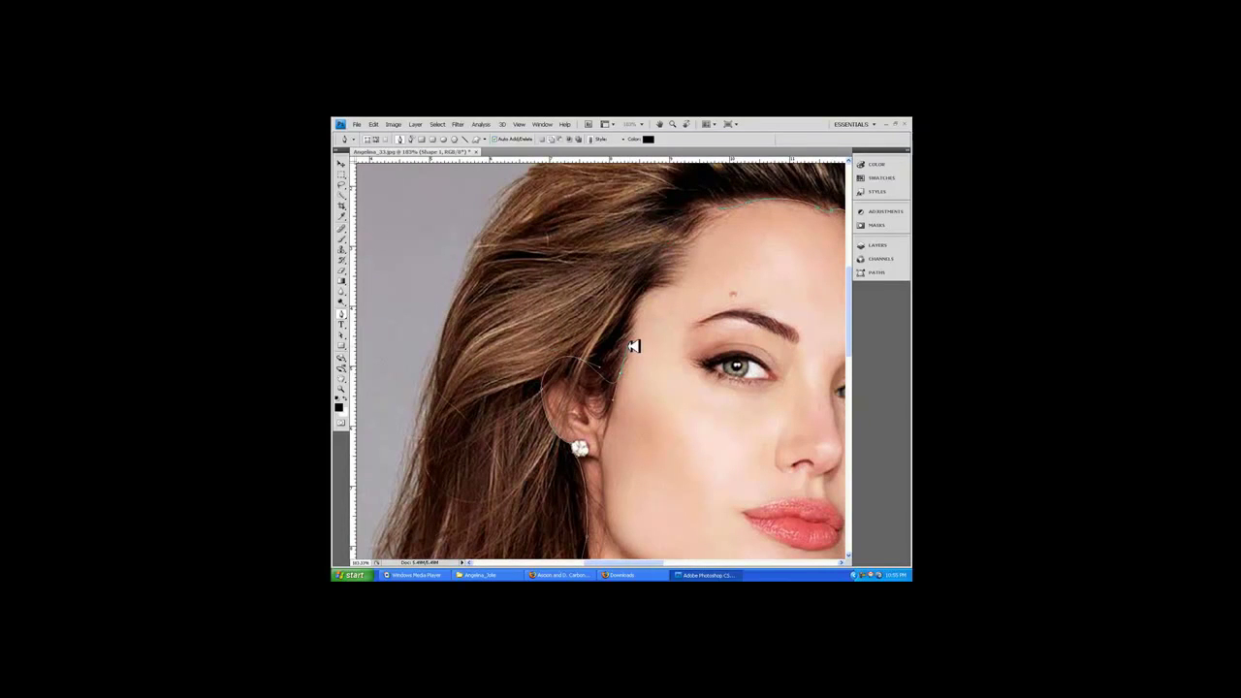
drag(710, 207, 746, 191)
scroll(746, 191, up, 1)
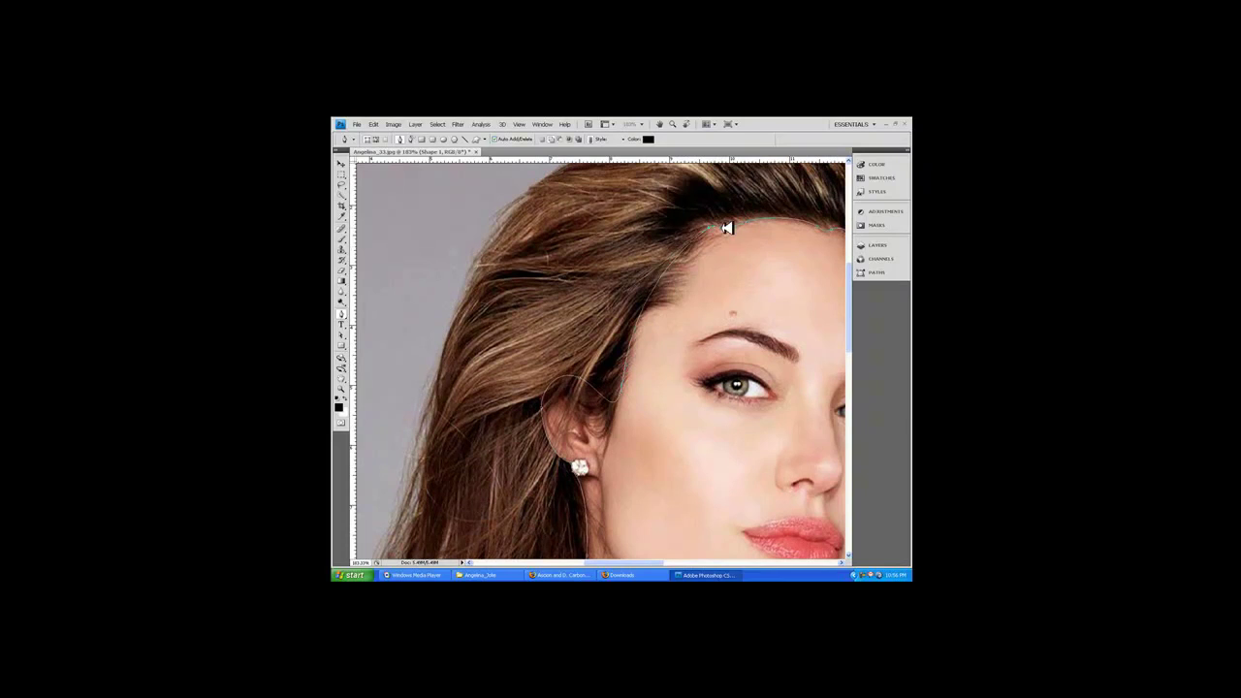
scroll(708, 335, down, 1)
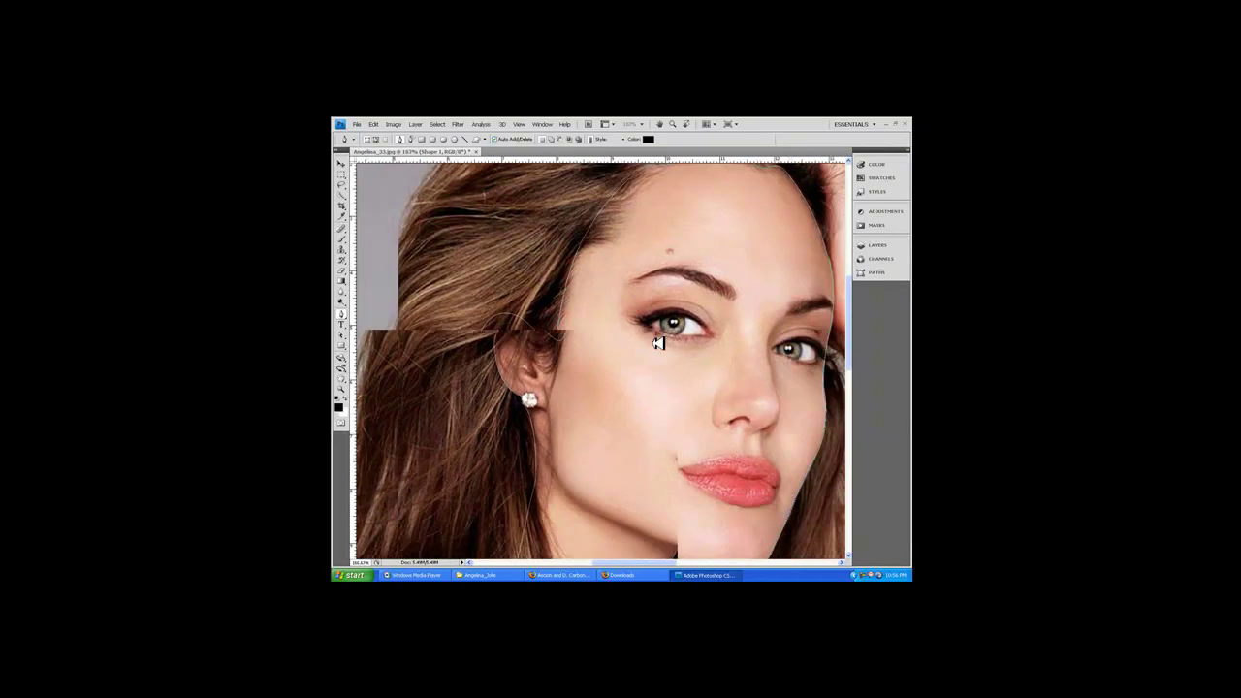
scroll(706, 331, down, 1)
click(877, 245)
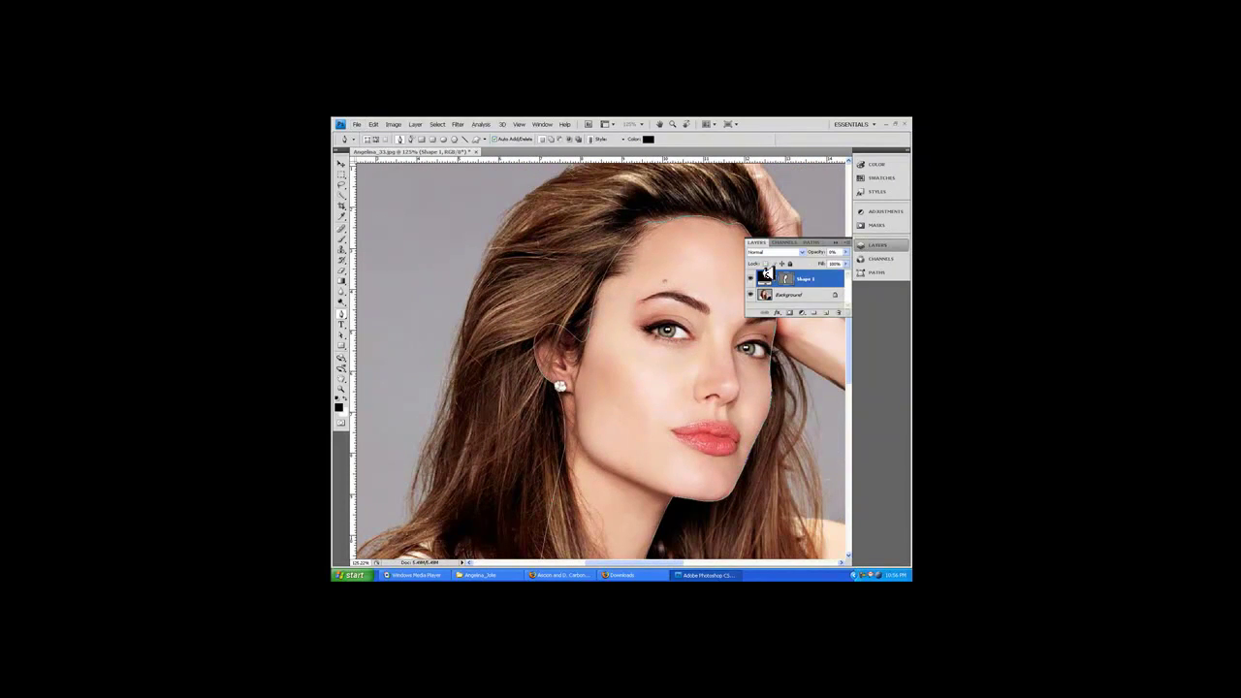
- Fill Shape 1 with a light skin tone sampled from the face, then zoom in on the eyes
double_click(769, 273)
drag(679, 204, 501, 183)
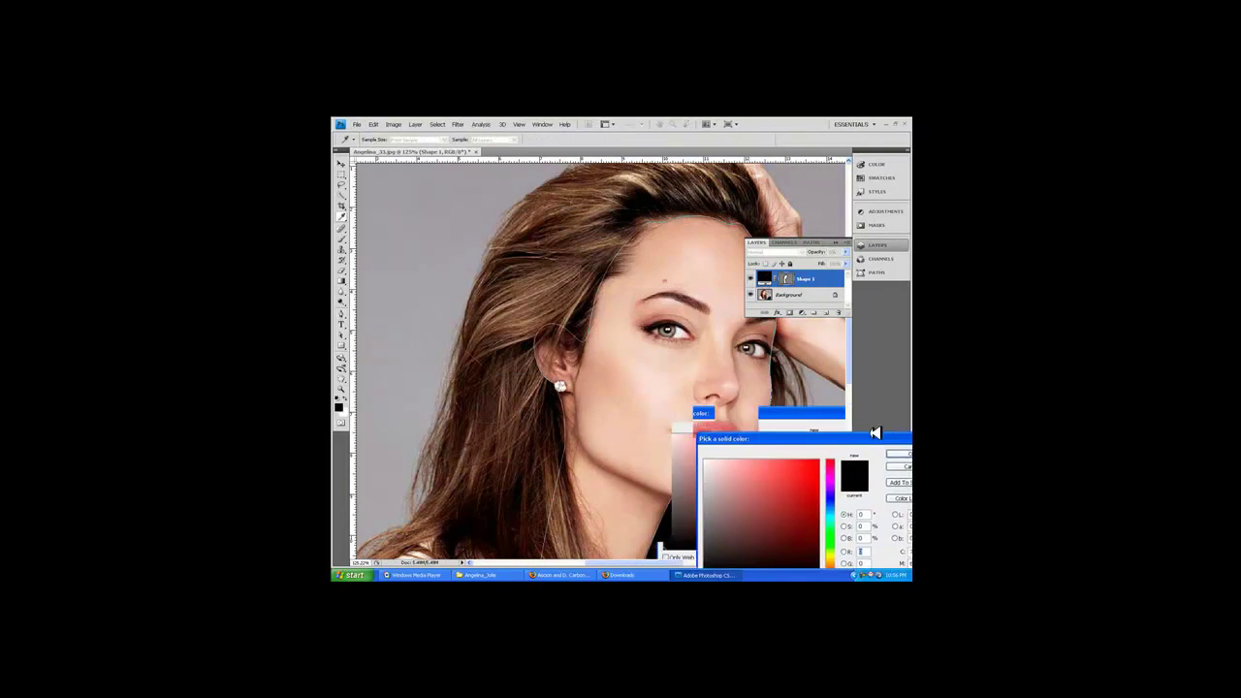
drag(830, 241, 890, 355)
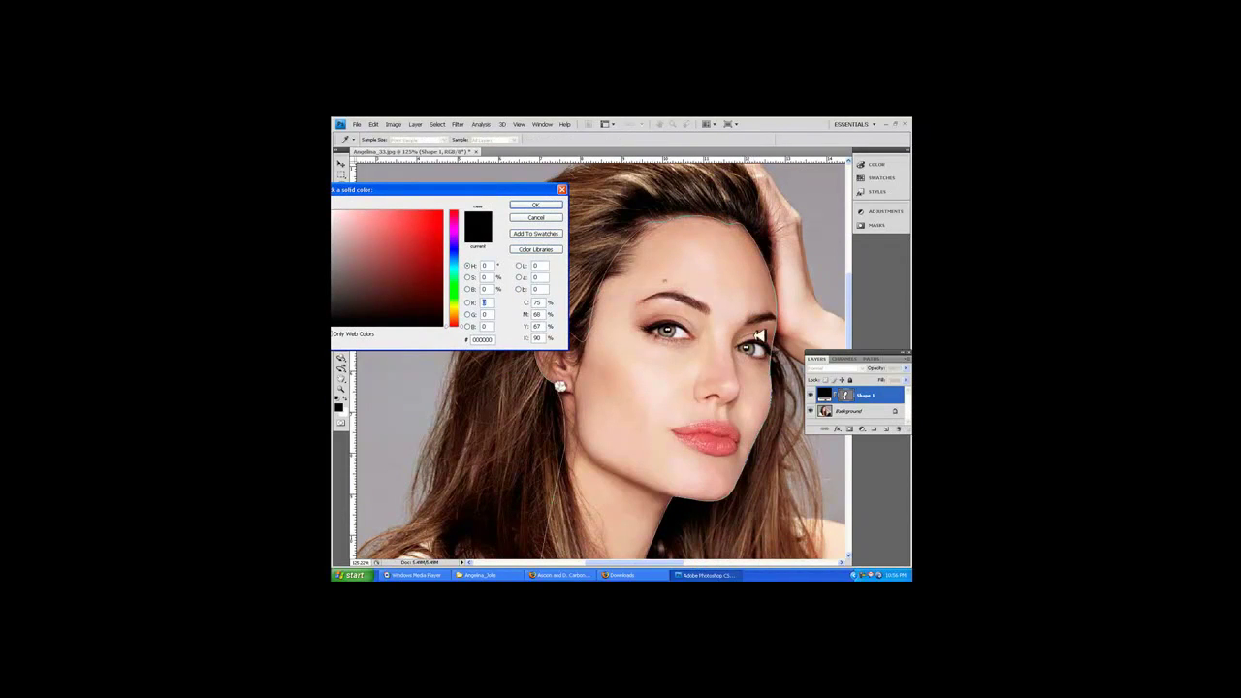
click(659, 387)
click(534, 205)
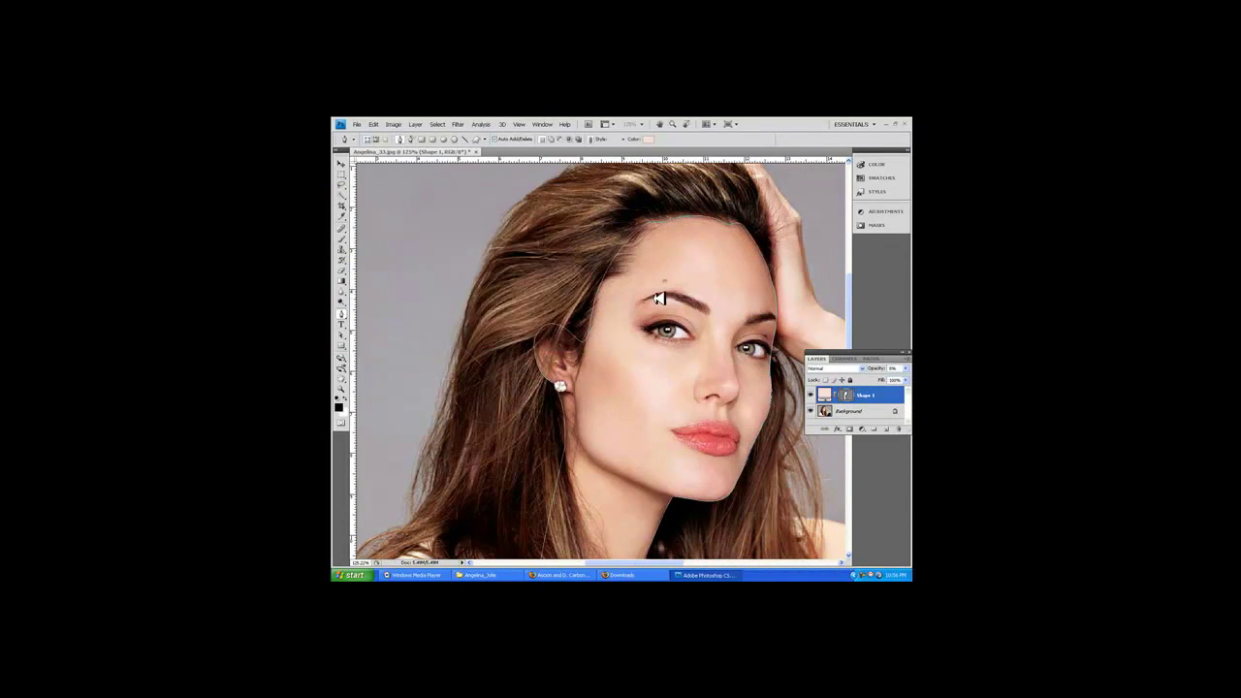
key(ctrl+plus)
key(ctrl+plus)
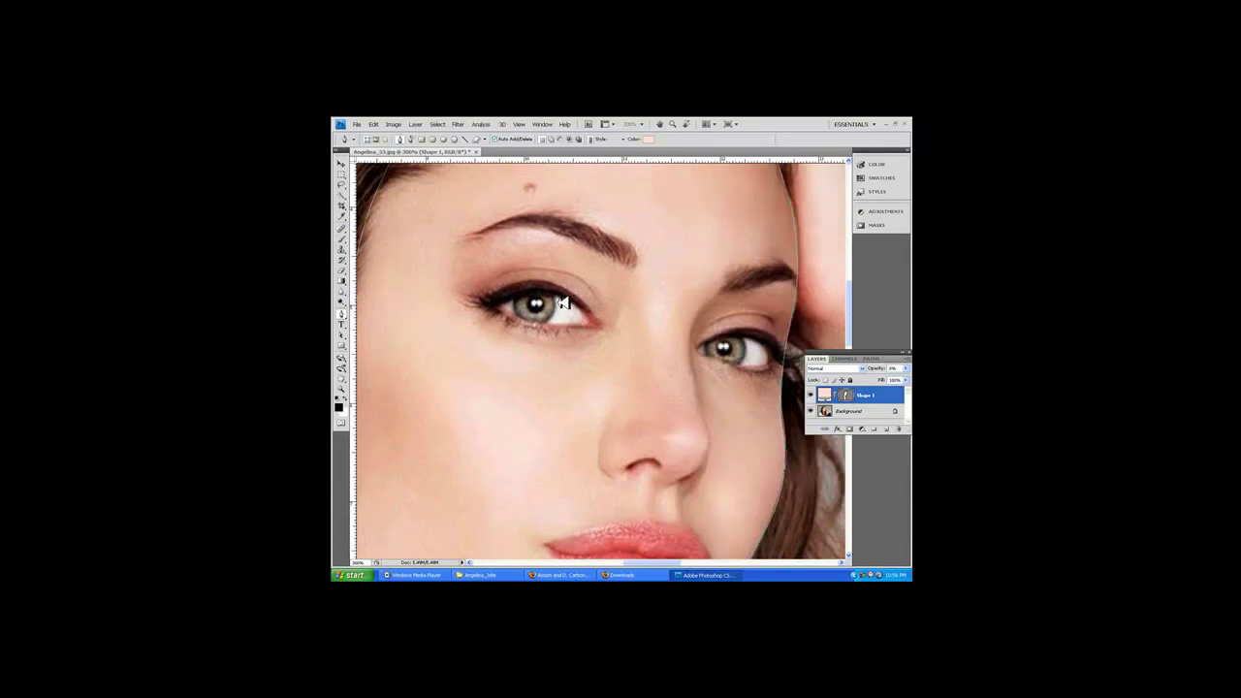
- Rename the Shape 1 layer to outersurface
double_click(872, 394)
text(surface)
key(Return)
- Trace a new shape around the left eye along the lower and upper lash lines
click(599, 328)
click(554, 330)
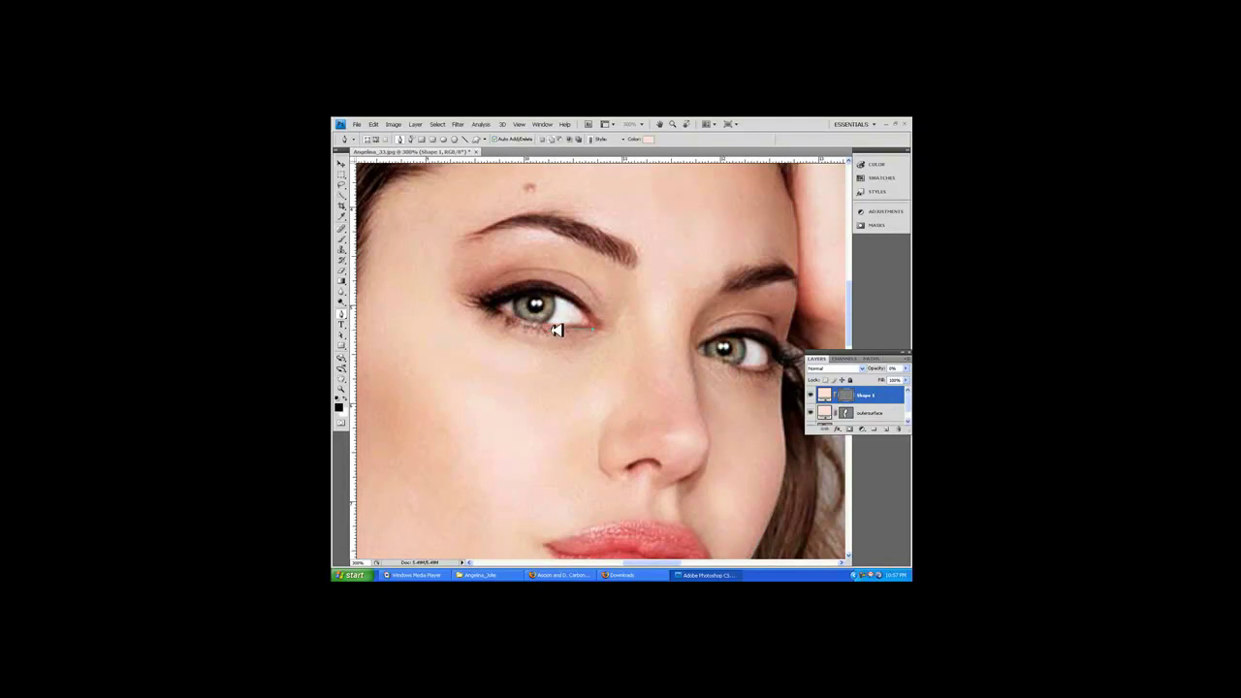
click(457, 280)
click(594, 320)
- Fill the new eye shape with a salmon red sampled from the eye
double_click(825, 394)
drag(585, 213, 634, 382)
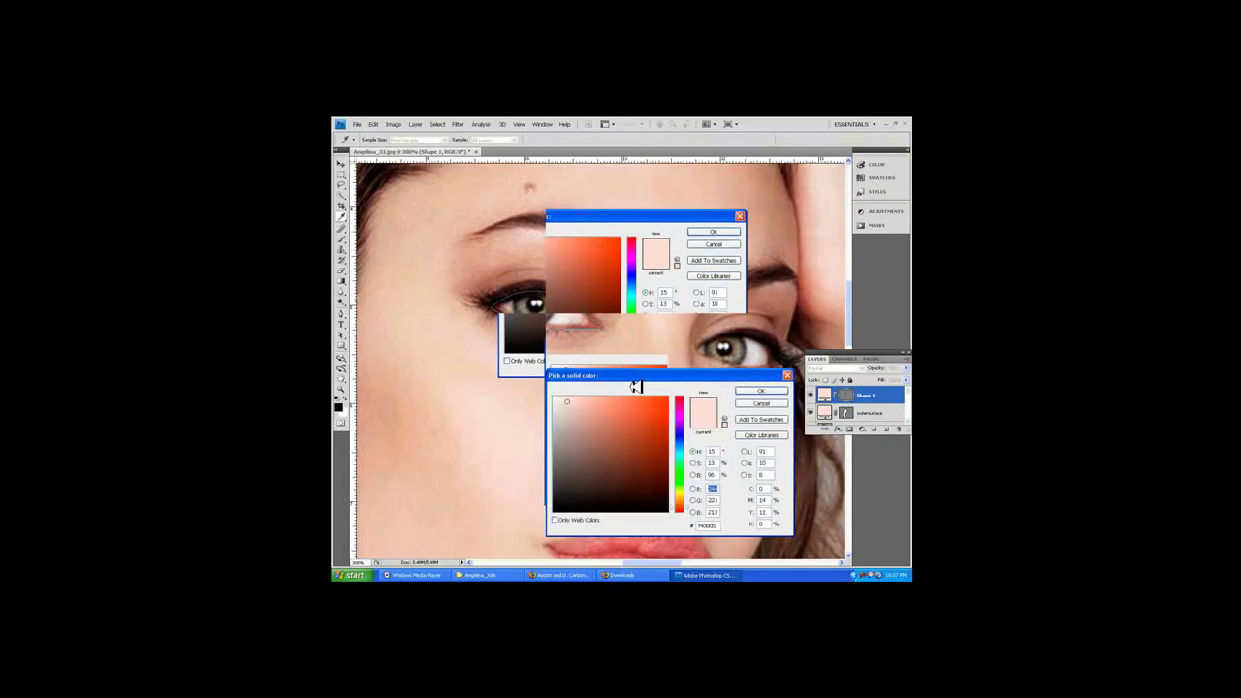
click(756, 399)
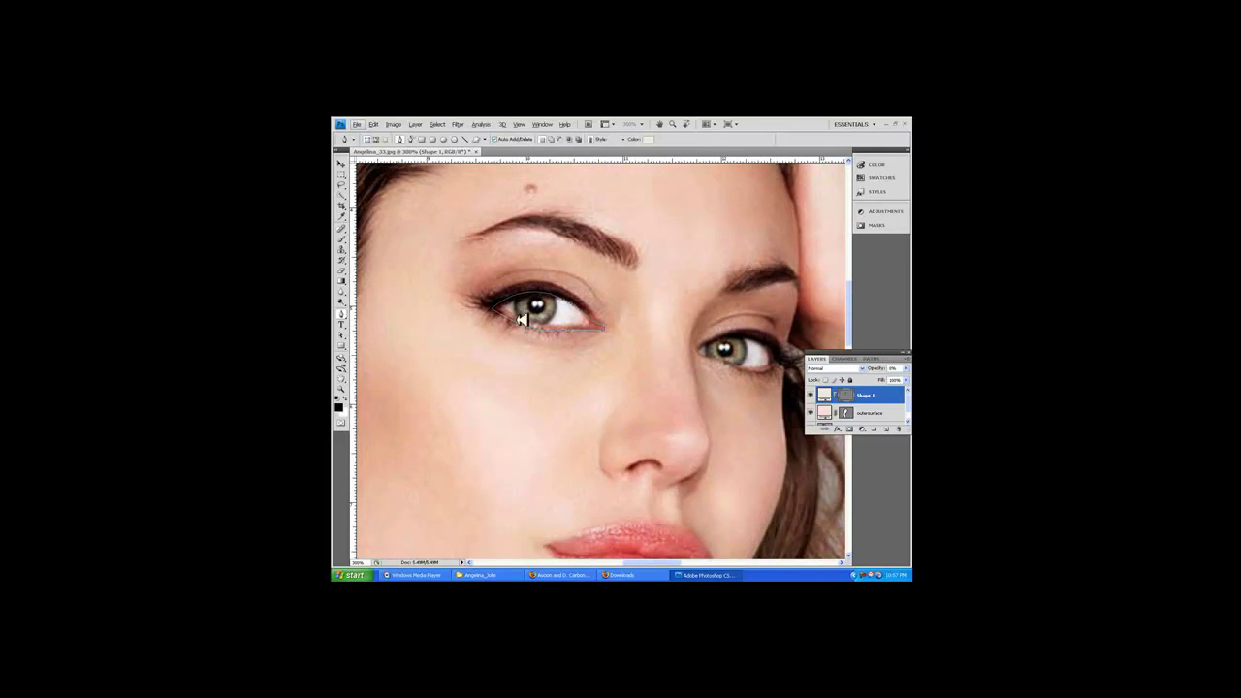
click(591, 322)
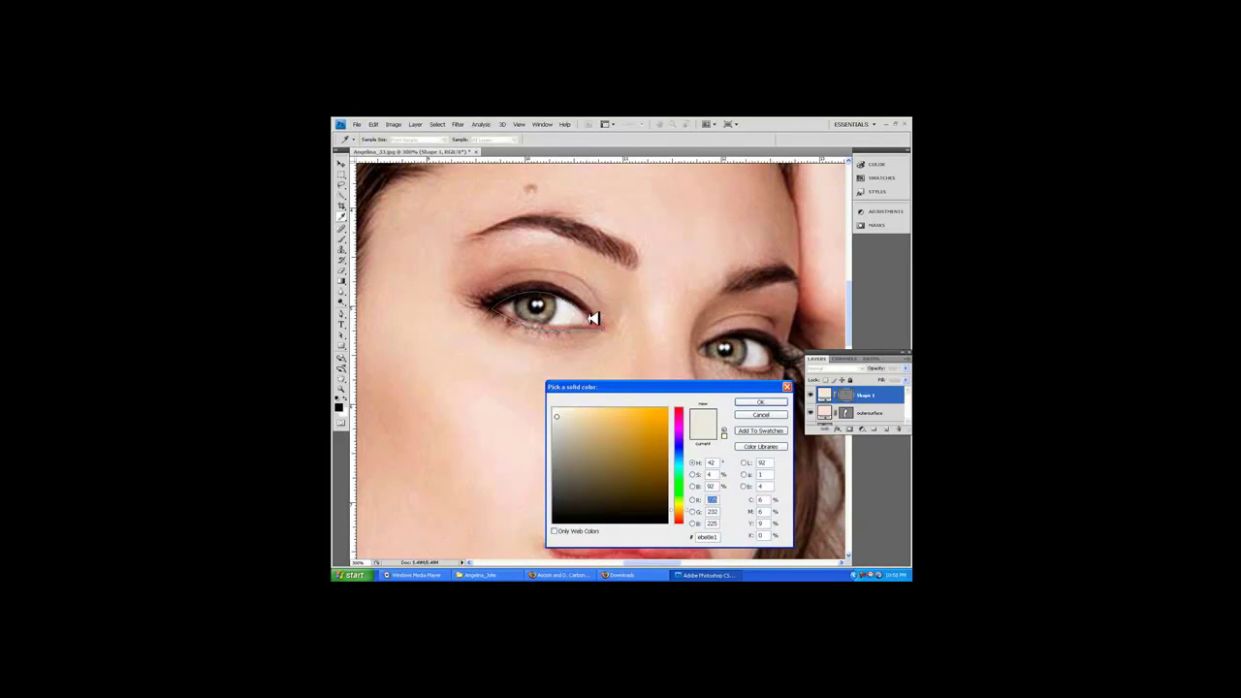
click(593, 318)
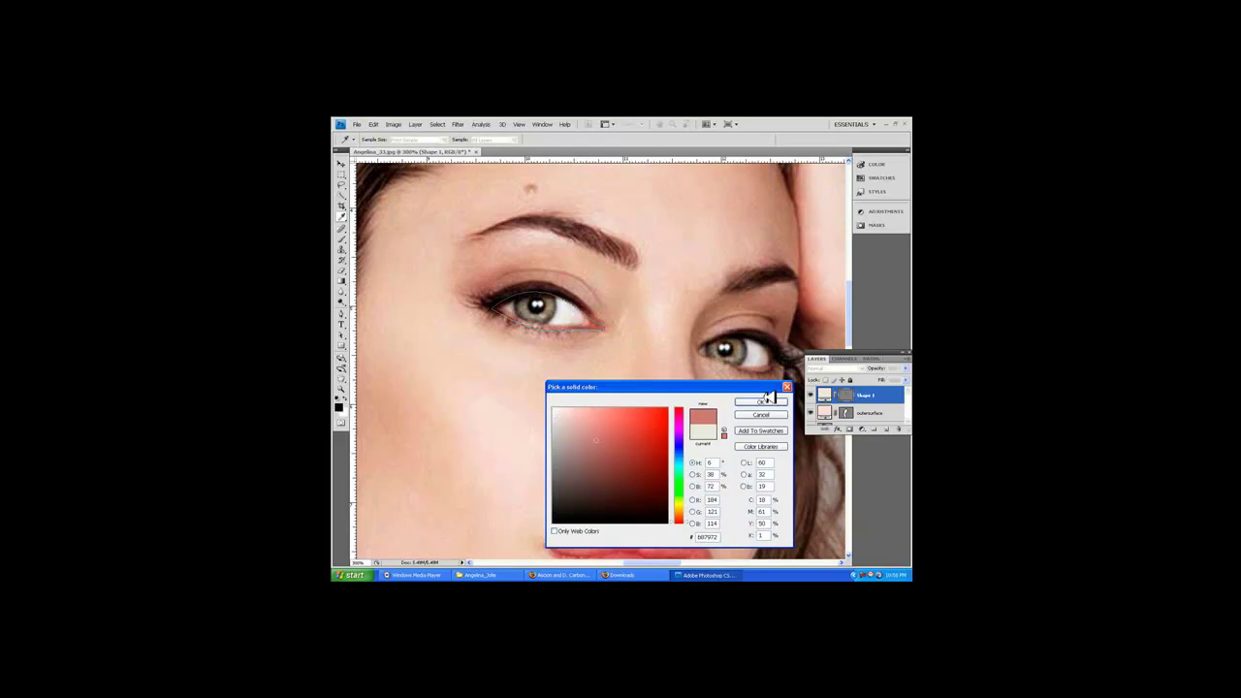
click(760, 402)
- Trace Shape 2 along the upper eyelid, recolour it, and start a shape under the eye
click(512, 293)
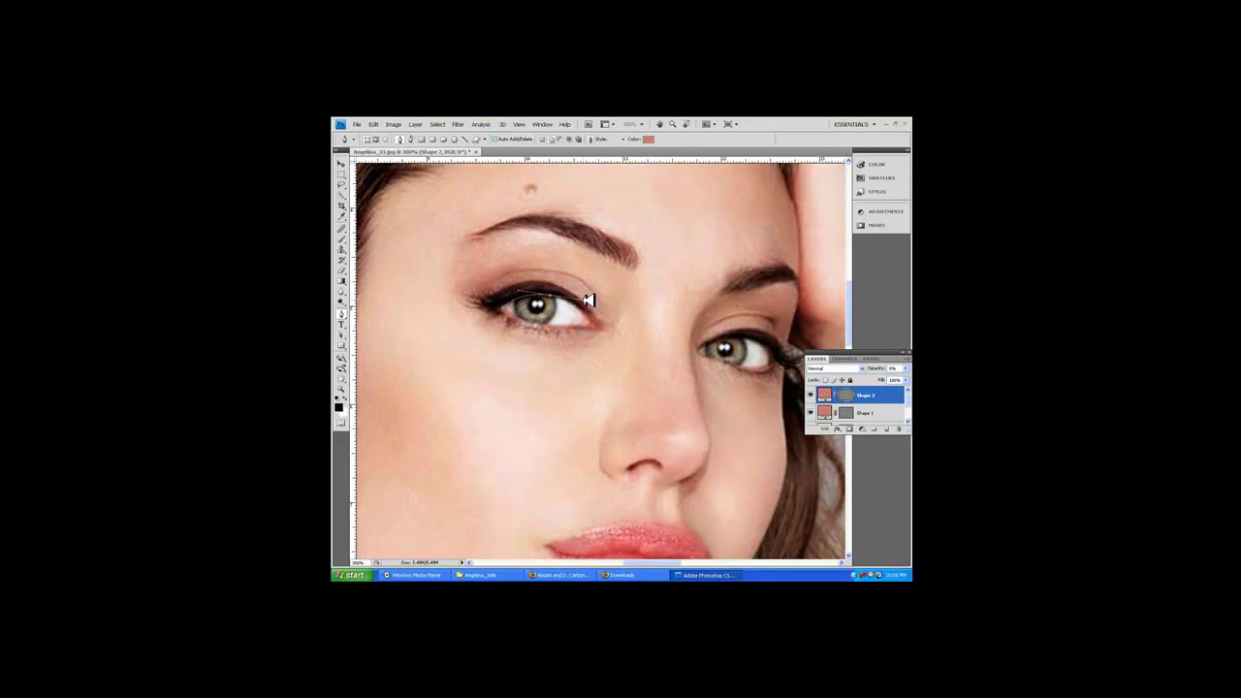
click(589, 301)
click(576, 299)
click(489, 289)
double_click(824, 394)
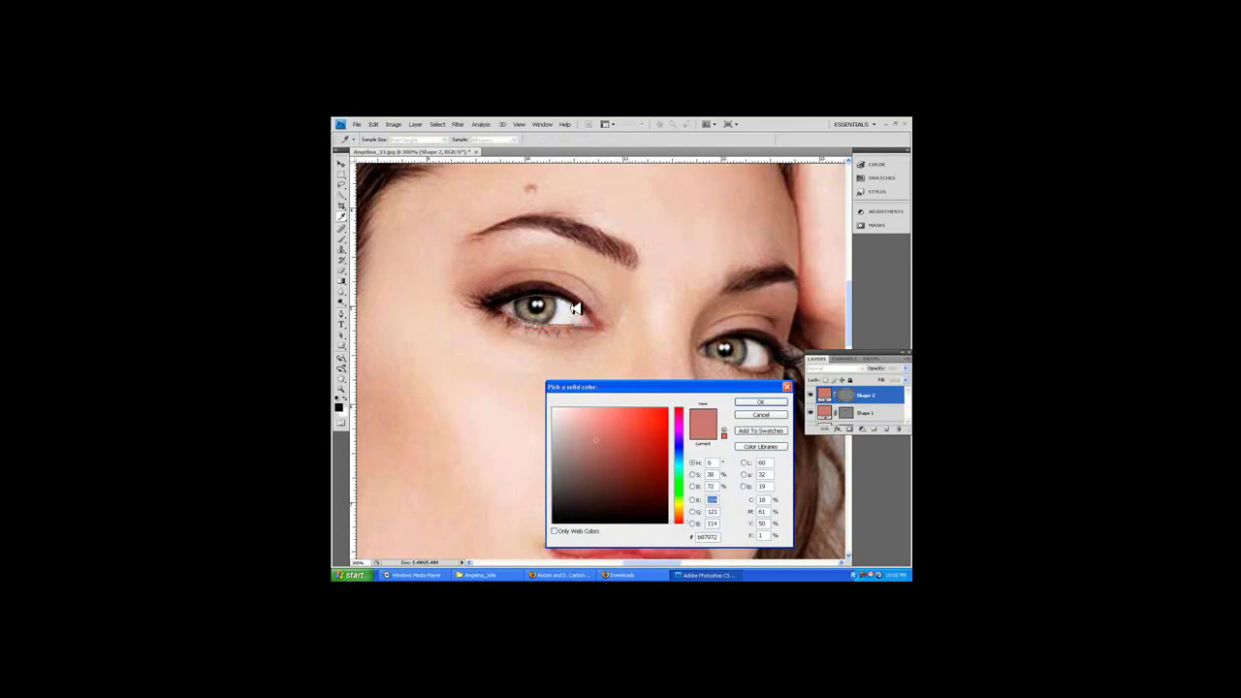
click(781, 400)
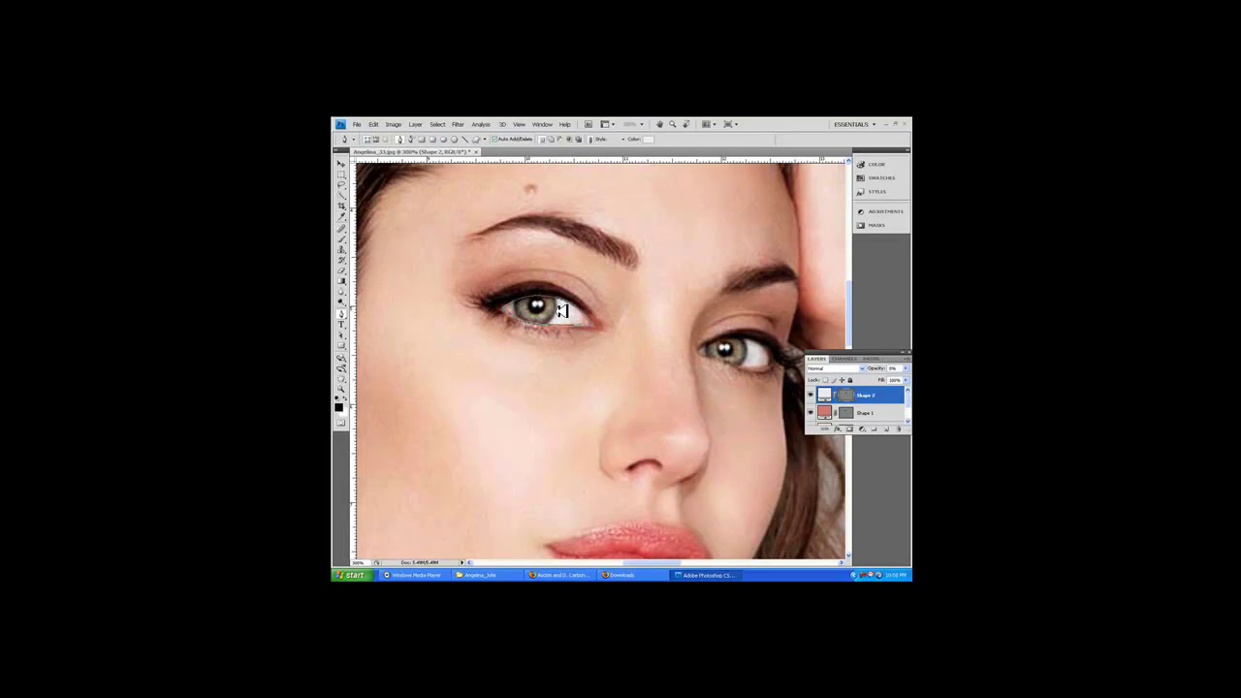
click(558, 319)
- Curve Shape 3 over the upper eyelid, fill it black, and zoom to 400%
drag(560, 297, 573, 308)
double_click(824, 394)
click(705, 417)
click(750, 403)
key(ctrl+plus)
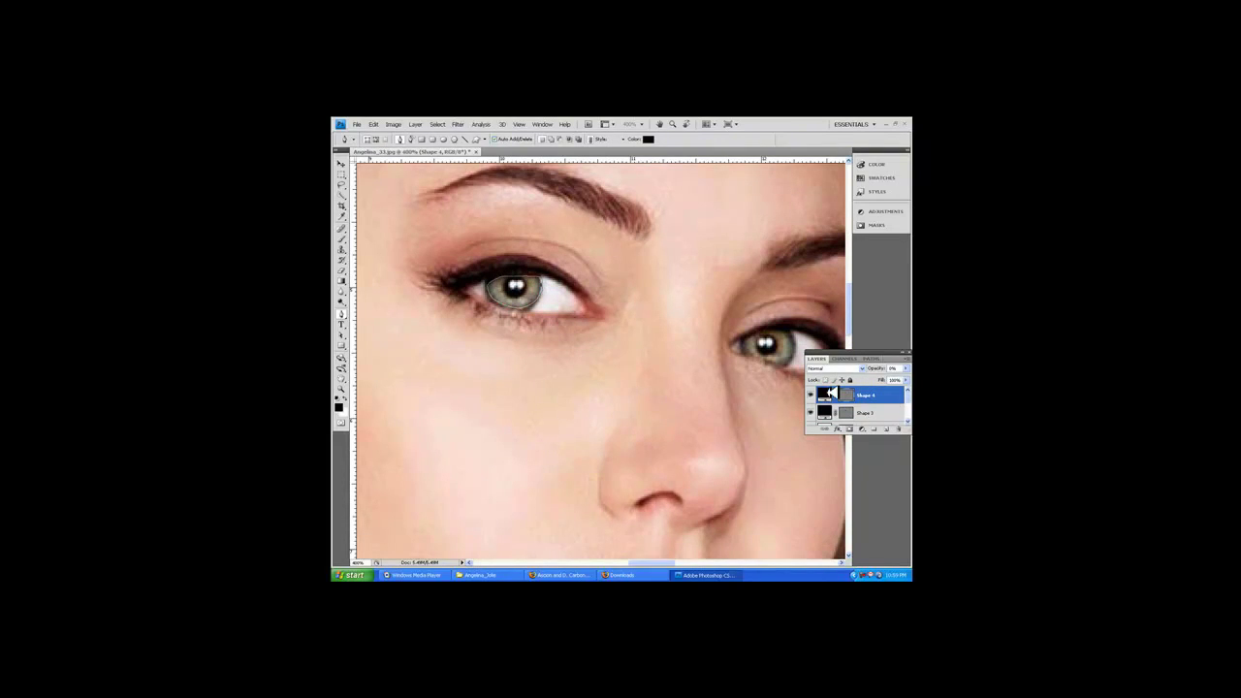
- Fill Shape 4 with a grey-brown sampled from the iris
double_click(824, 393)
click(499, 302)
key(Return)
- Draw Shape 5 from the lower eyelid to the iris and fill it with an eye-sampled colour
click(495, 303)
click(514, 281)
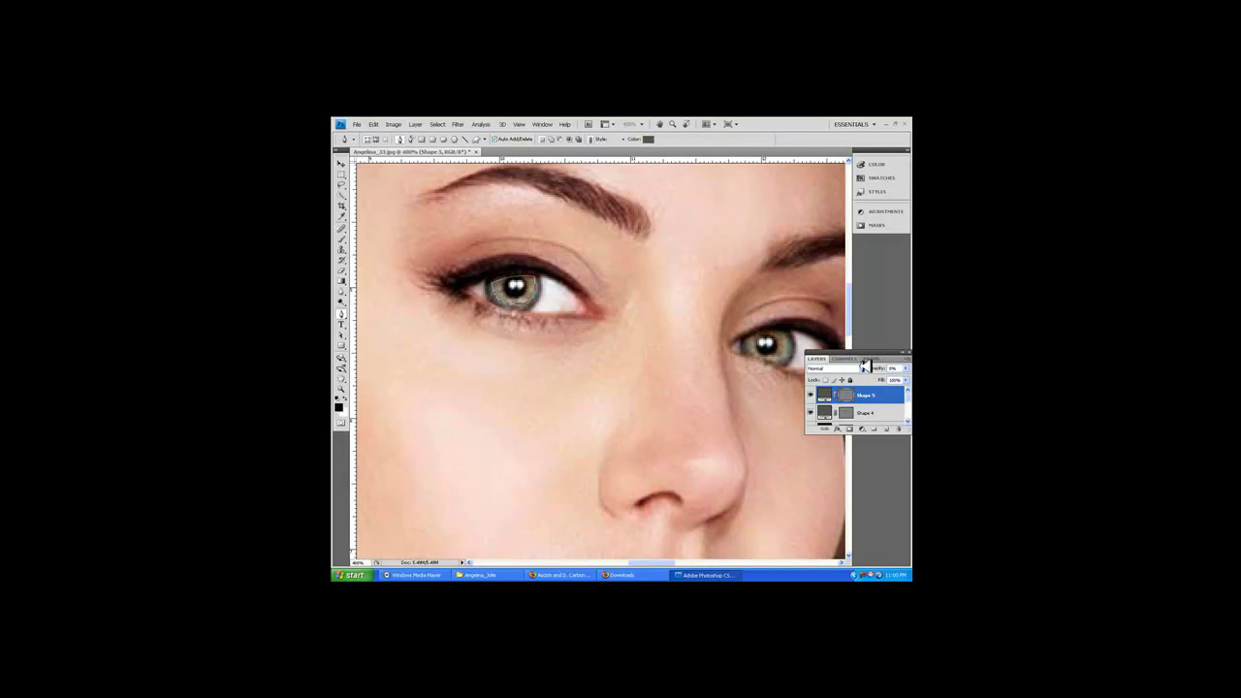
double_click(824, 395)
click(553, 297)
click(759, 399)
- Draw Shape 6 over the left eye in greyish tan and enlarge the Layers panel
click(518, 299)
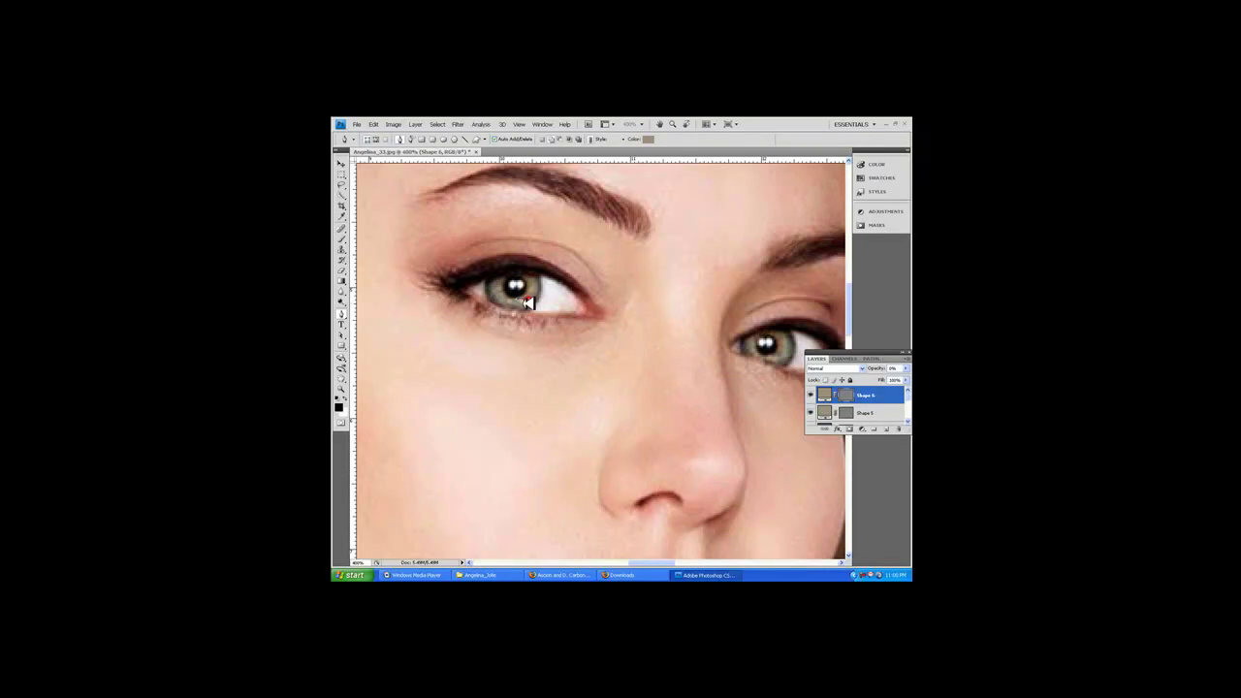
click(554, 139)
double_click(825, 396)
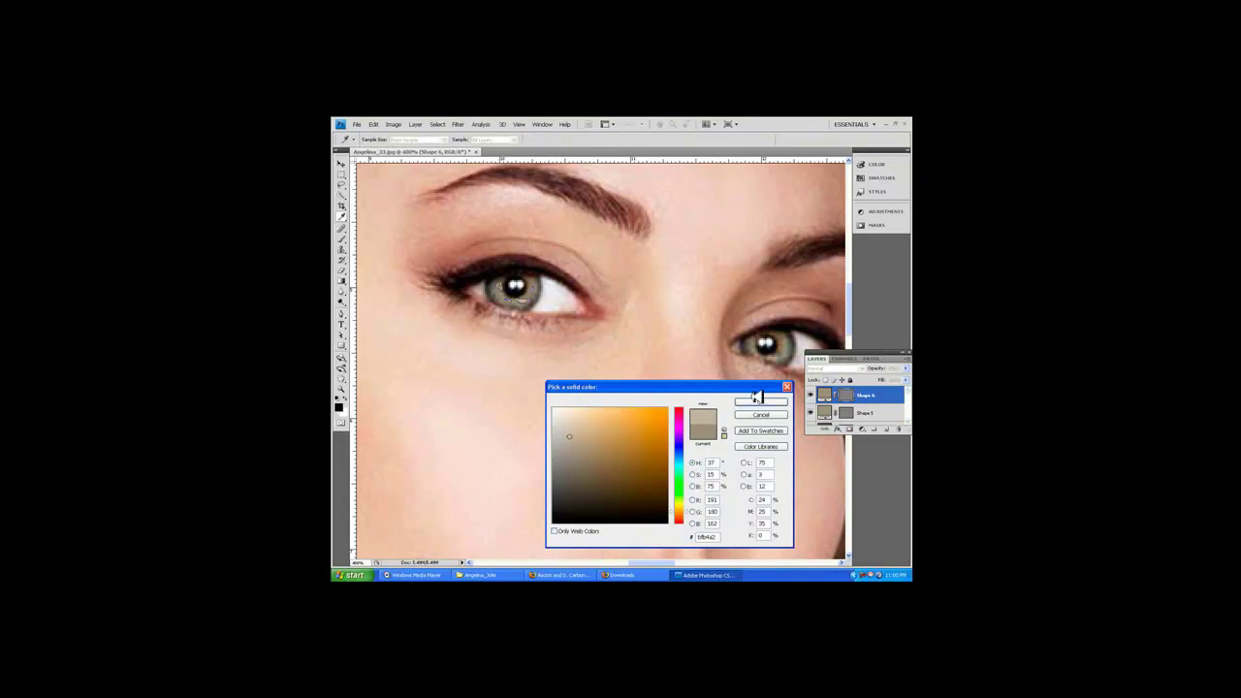
click(757, 398)
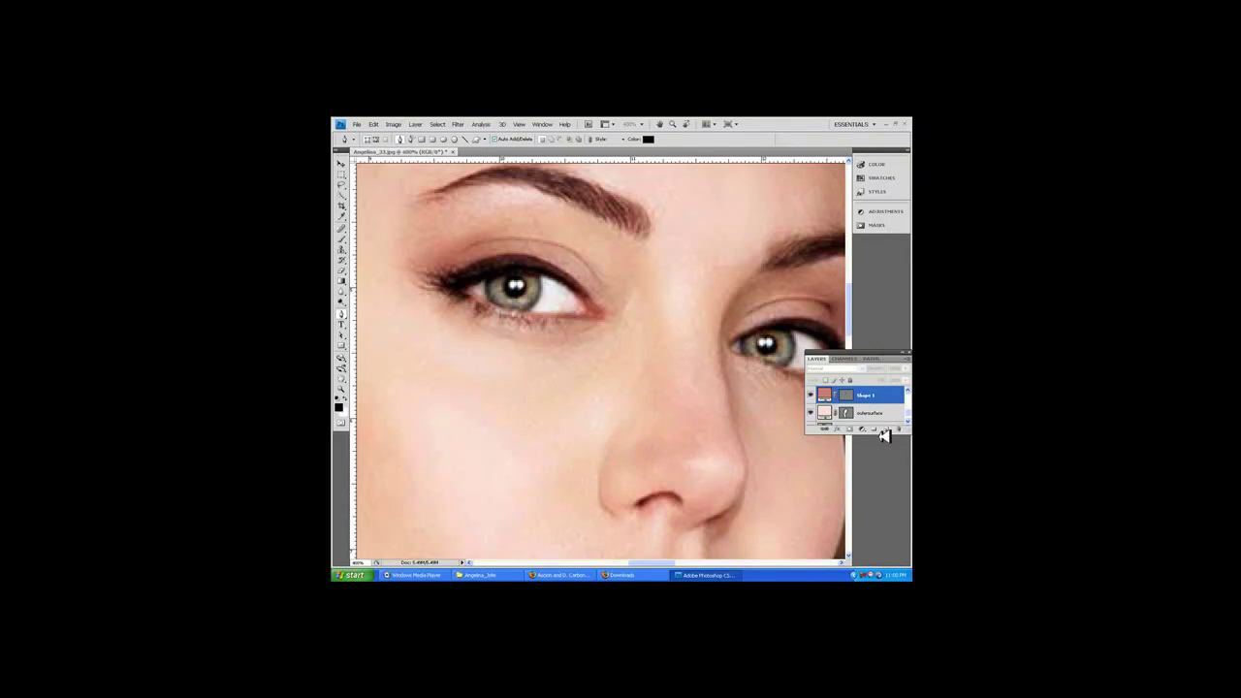
drag(884, 436, 884, 559)
- Group Shape 1–6 into a layer group named eye, then select the Elliptical Marquee
shift+click(878, 483)
click(908, 360)
click(853, 402)
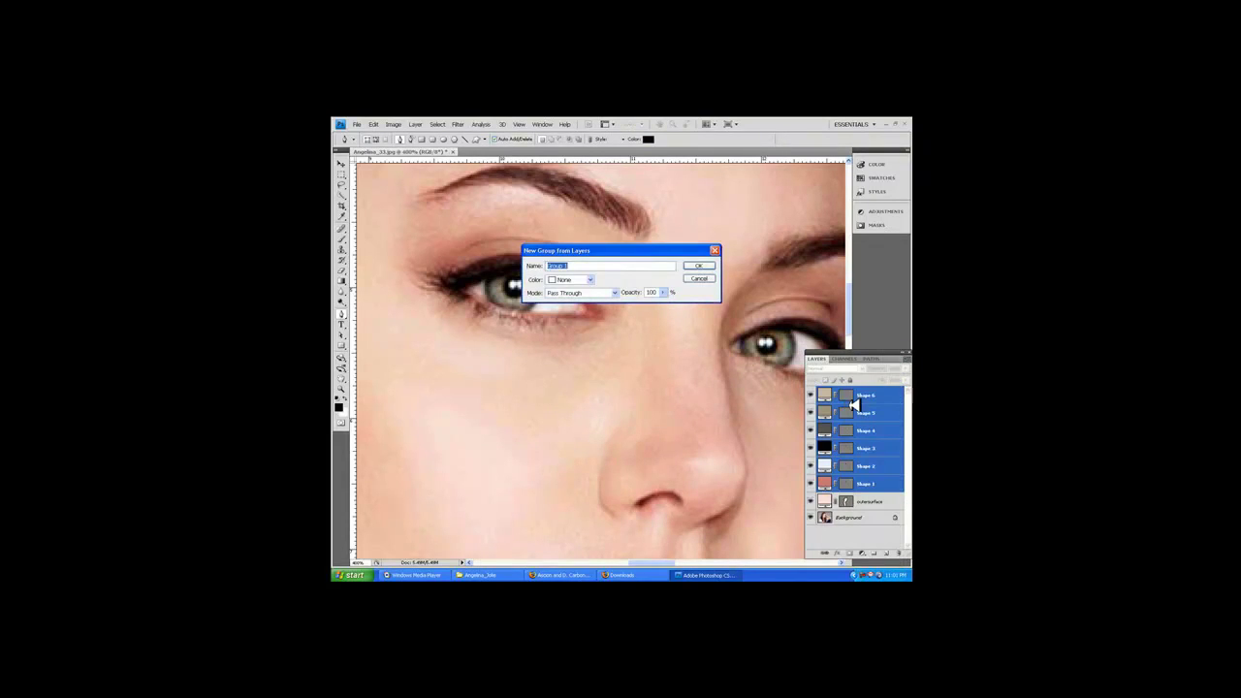
click(697, 265)
click(820, 391)
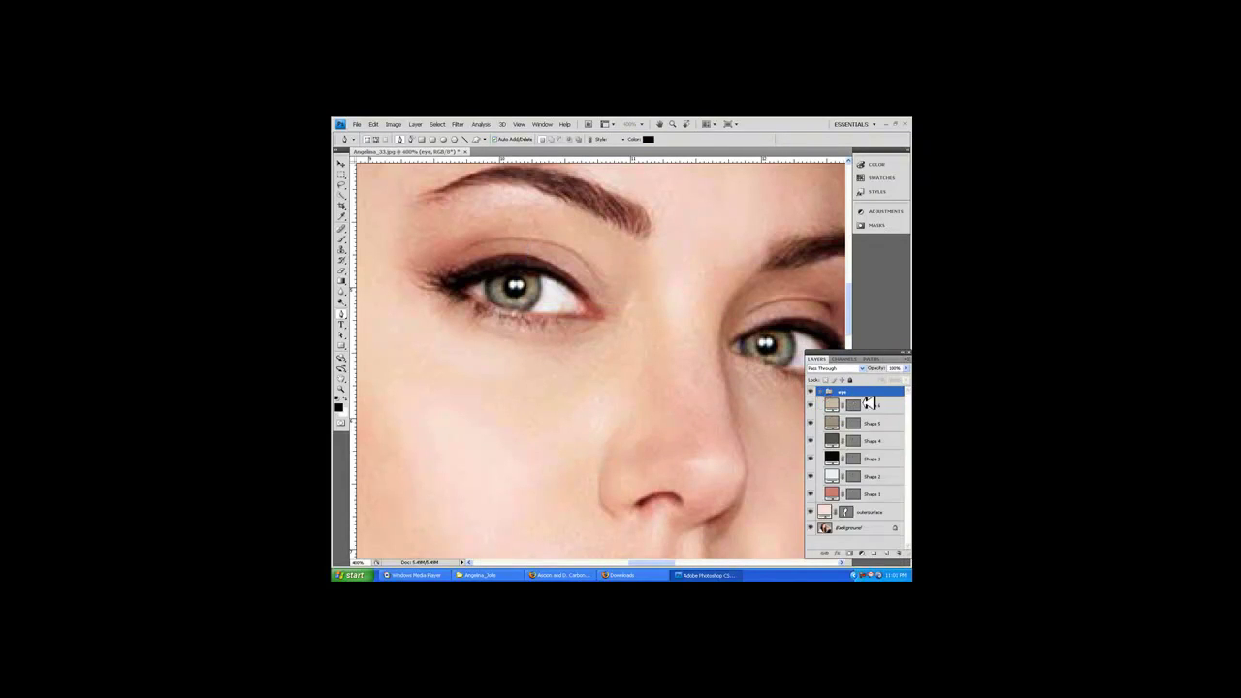
click(873, 405)
key(m)
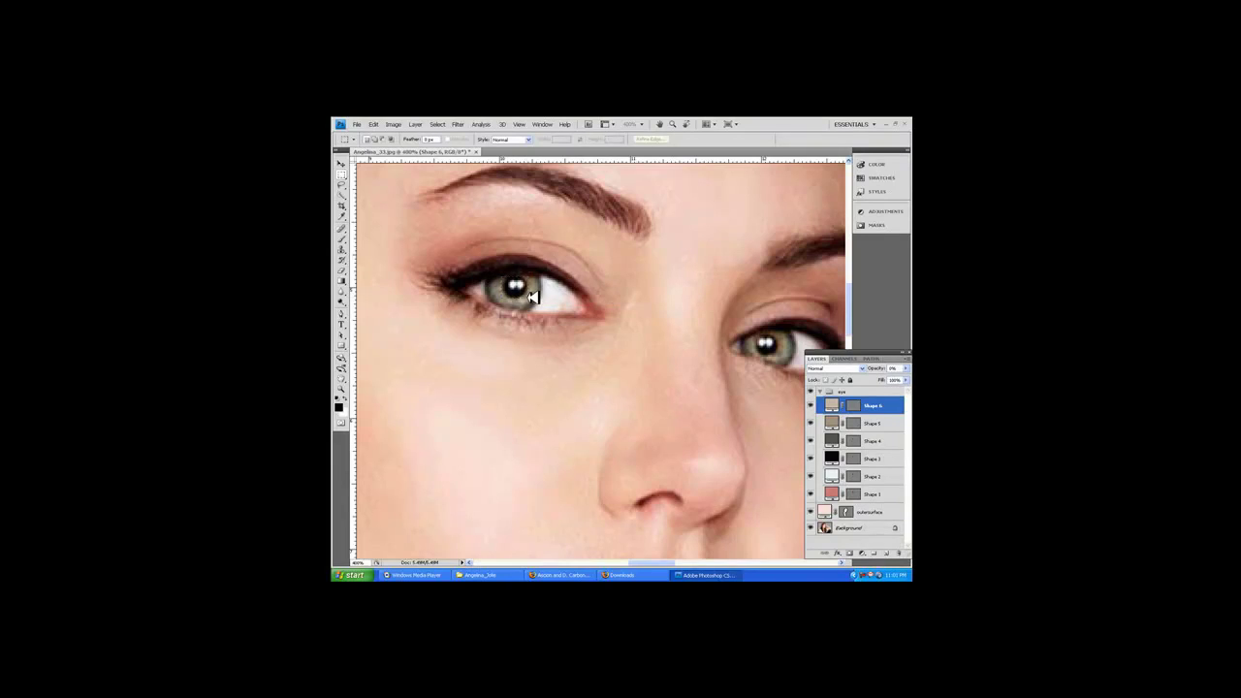
key(shift+m)
- Fill an elliptical catchlight white on a new layer, add another layer, and hide Layer 1
drag(533, 295, 505, 276)
click(885, 553)
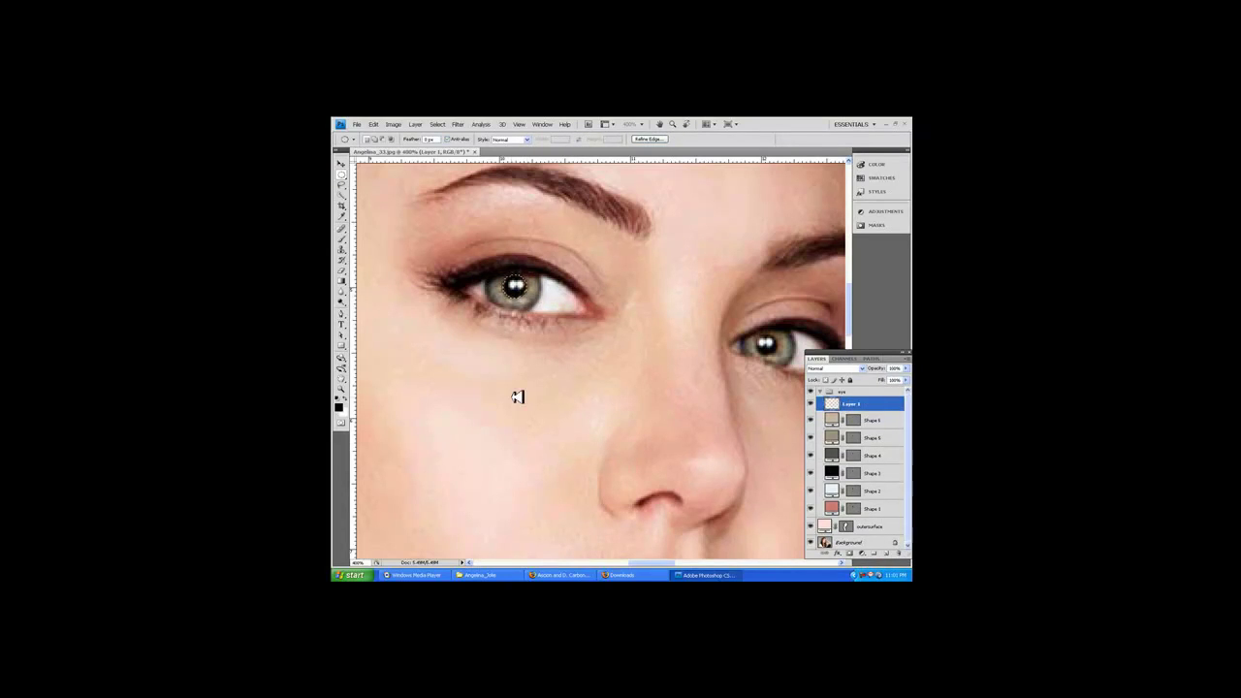
click(341, 282)
click(514, 286)
click(885, 553)
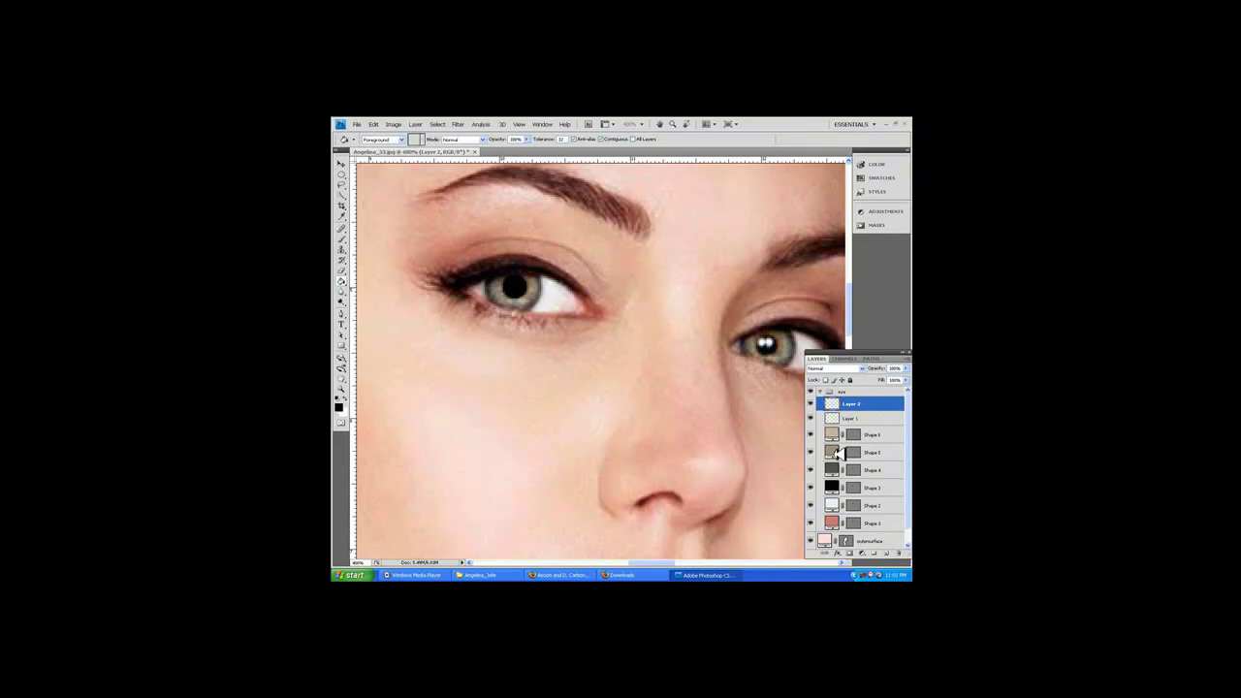
click(811, 417)
- Draw a small elliptical selection at the catchlight, then deselect it
right_click(342, 174)
click(402, 189)
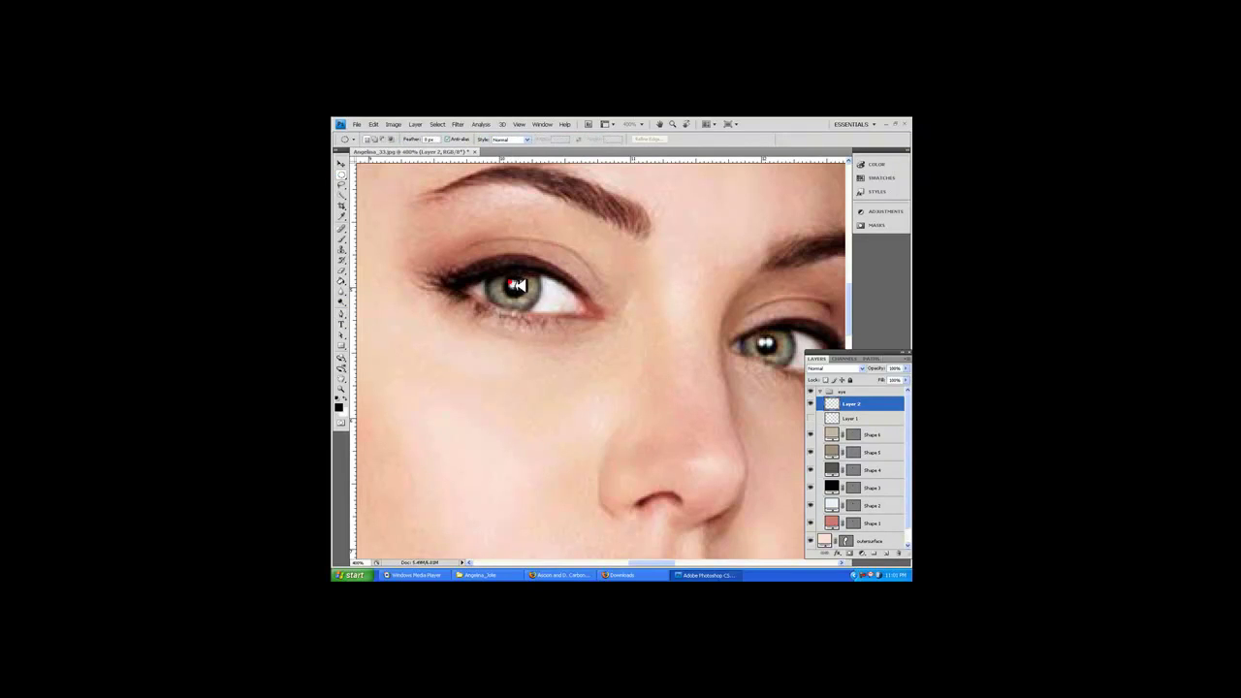
drag(527, 285, 533, 298)
click(438, 124)
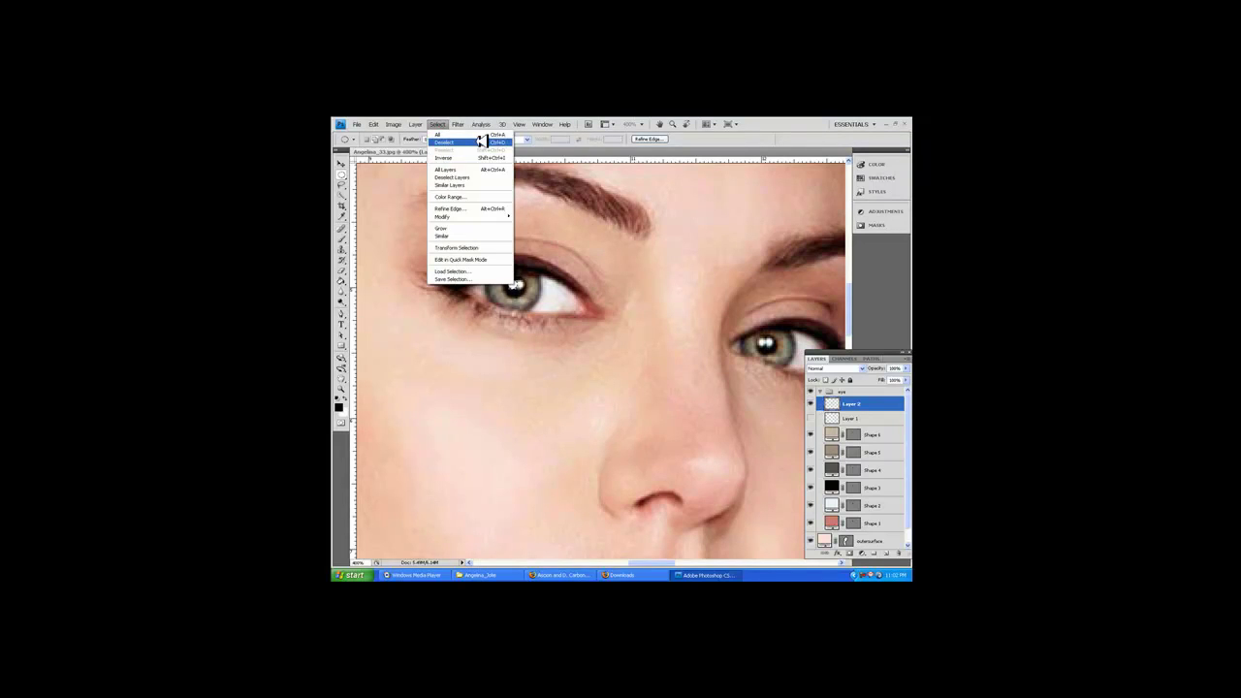
click(485, 143)
- Duplicate Layer 2 as Layer 2 copy
right_click(870, 403)
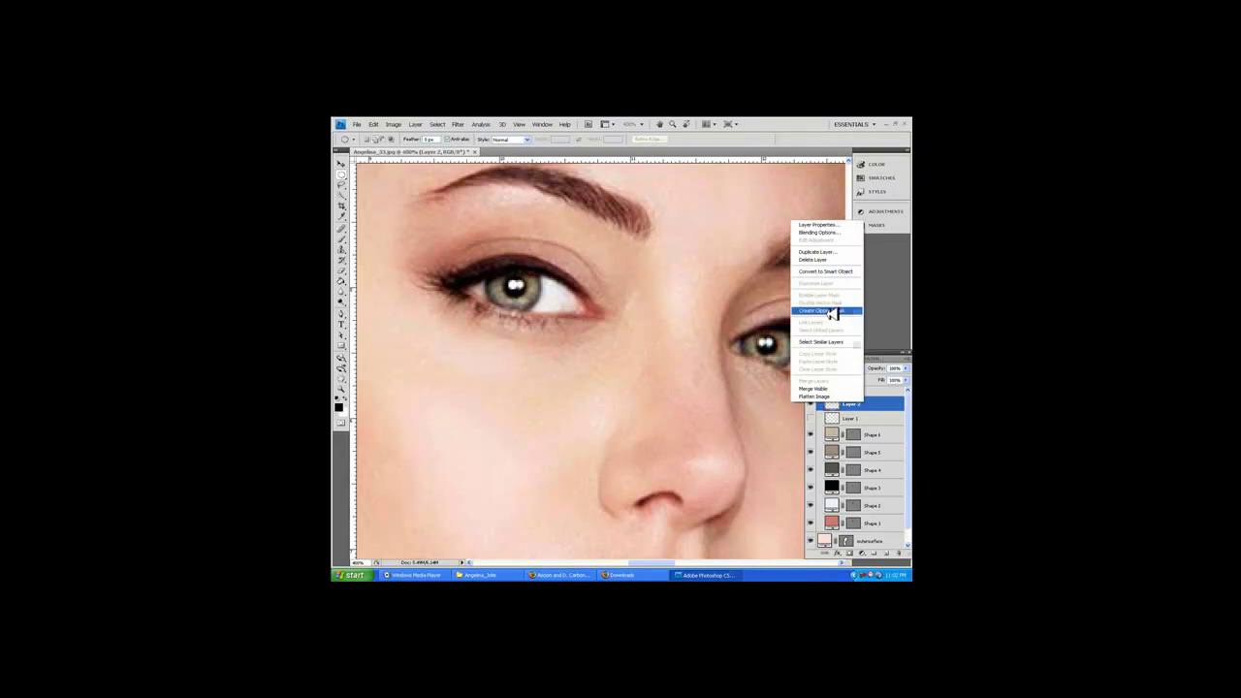
click(812, 252)
click(692, 259)
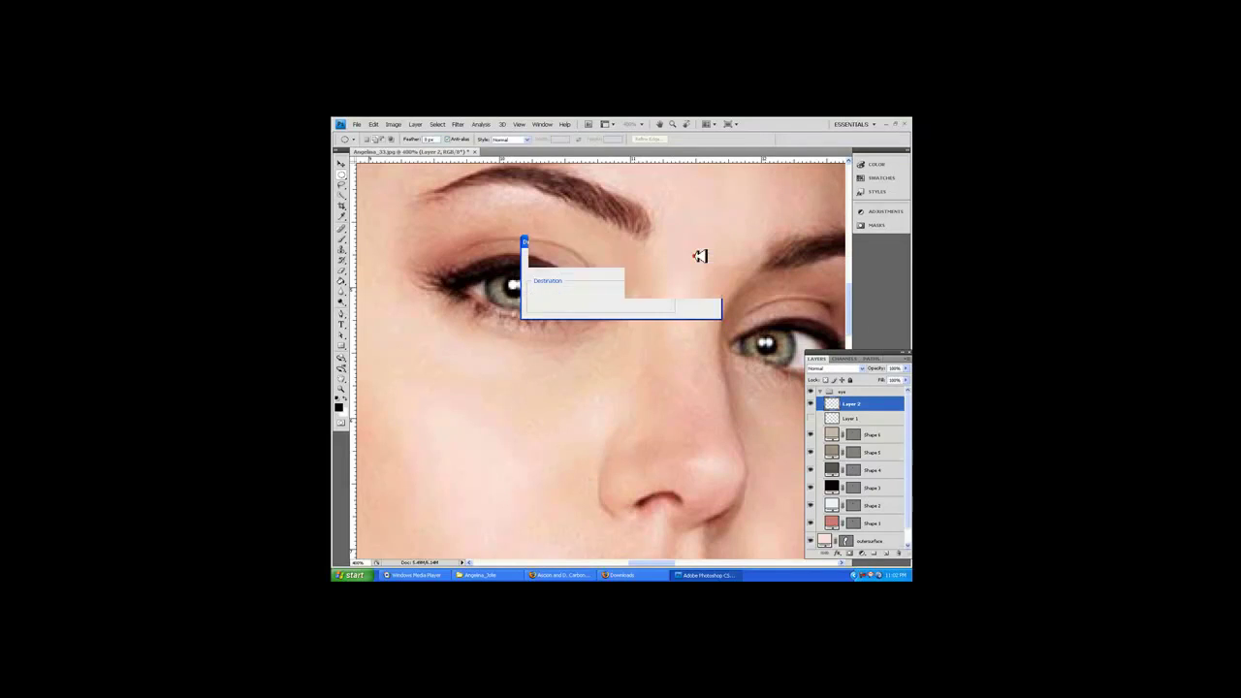
click(343, 163)
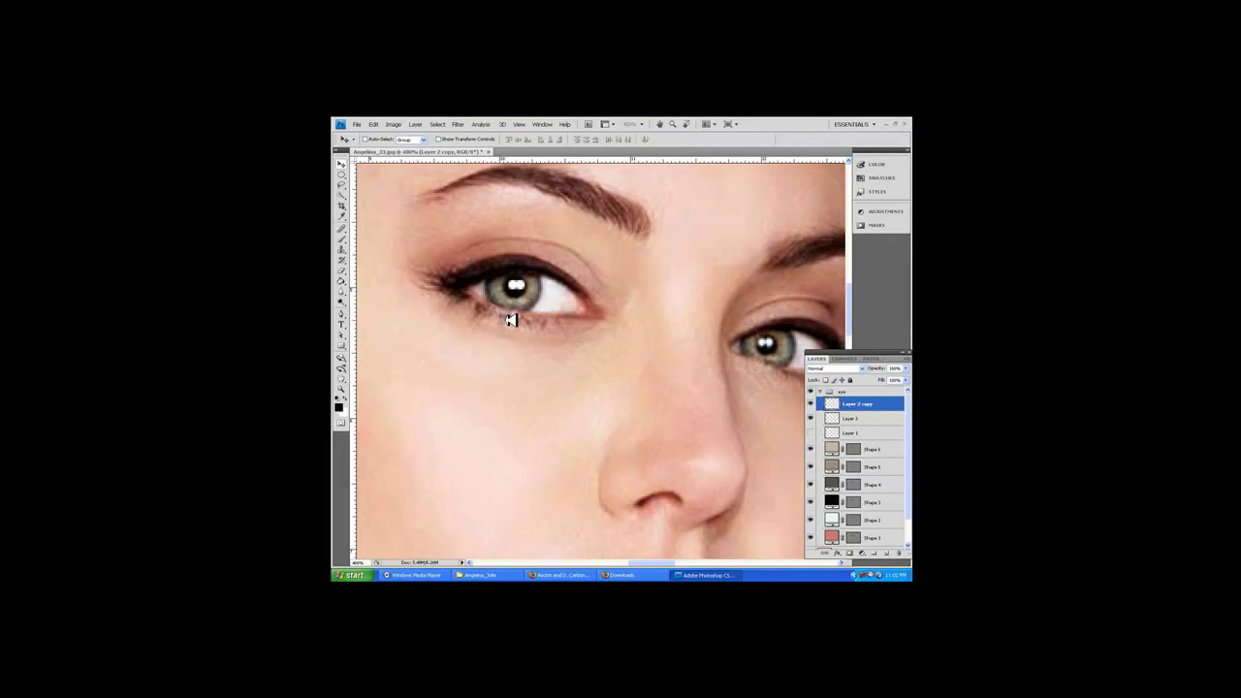
key(p)
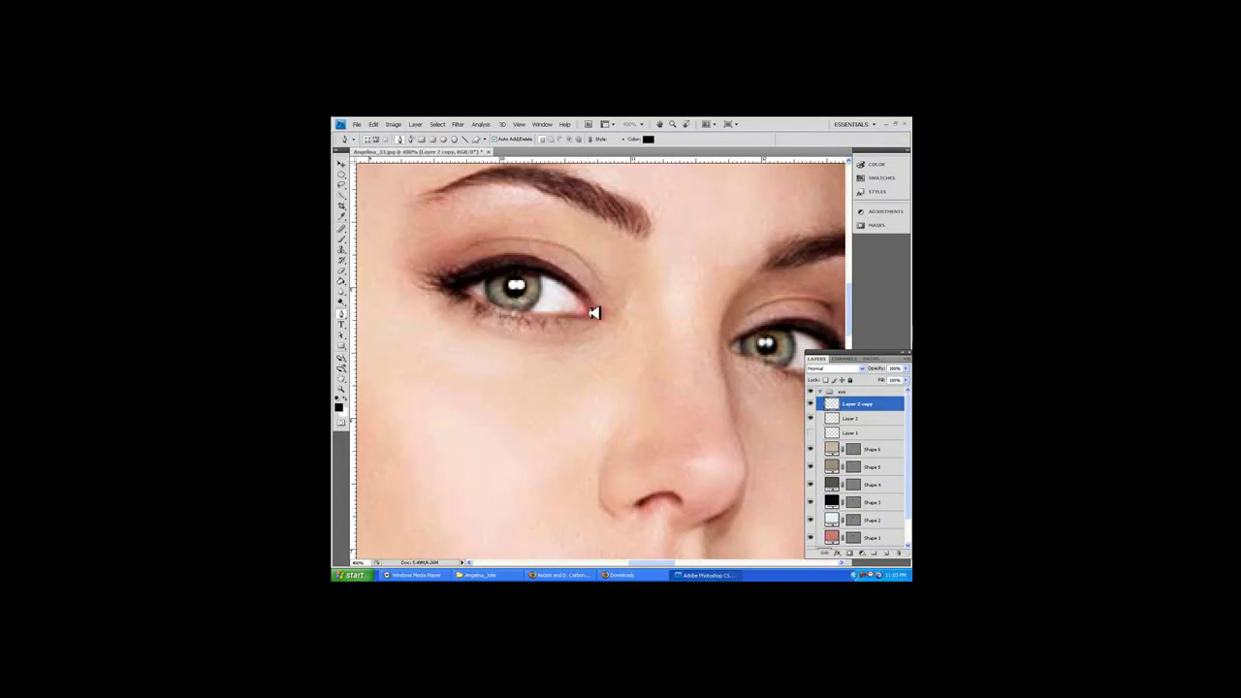
- Draw Shape 7 at the eye's outer corner filled with a sampled red-brown
click(589, 296)
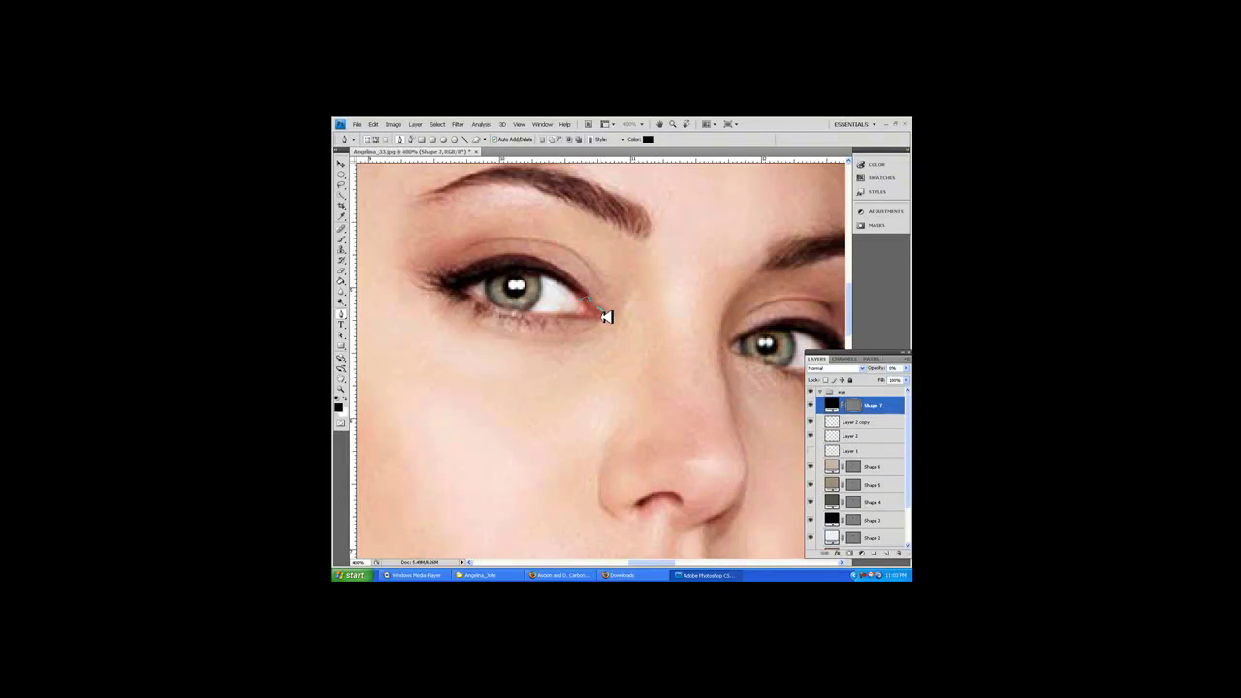
drag(603, 318, 579, 318)
click(588, 300)
click(623, 318)
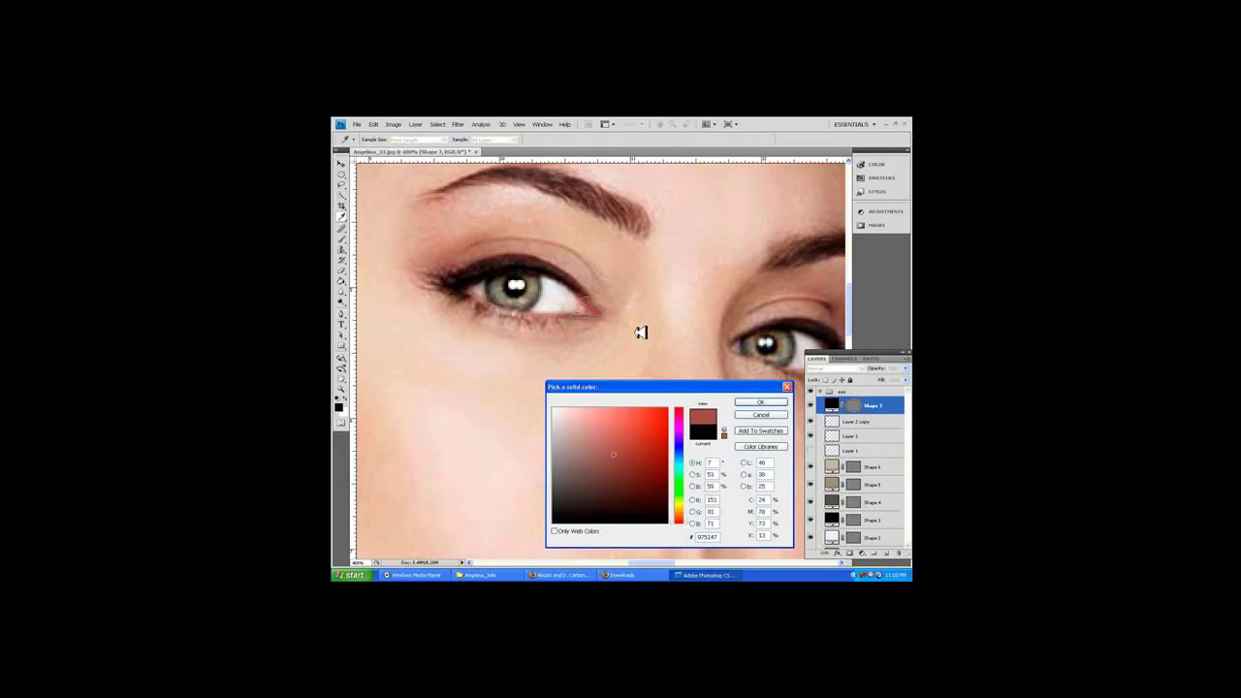
key(Return)
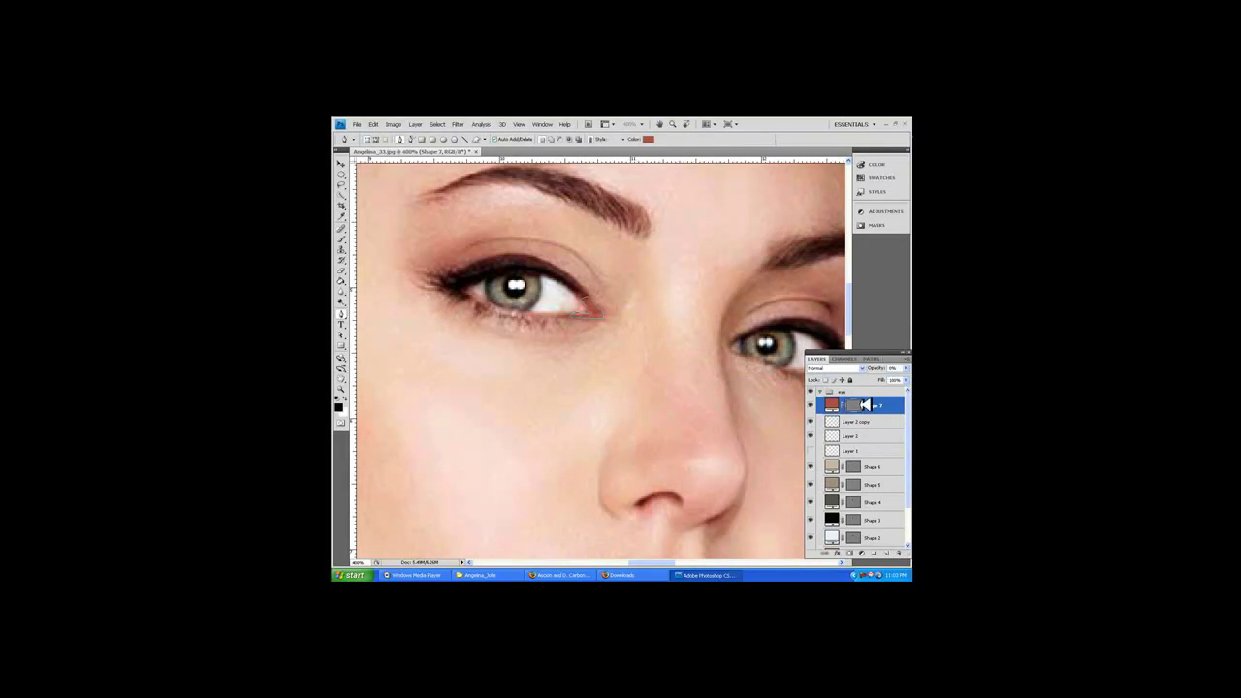
- Draw Shape 8 on the eye and fill it with a pink skin tone
click(578, 312)
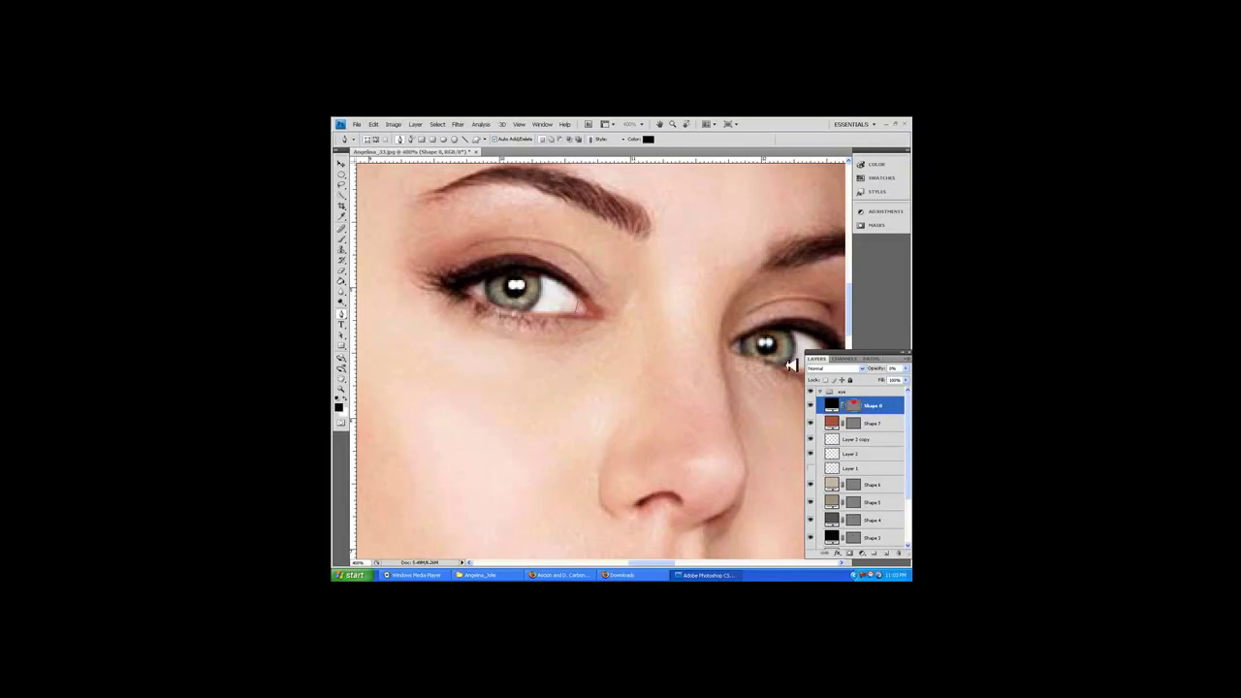
double_click(831, 405)
click(673, 343)
click(754, 402)
- Centre the left eye and trace Shape 9 along the lower lash line
drag(534, 286, 554, 331)
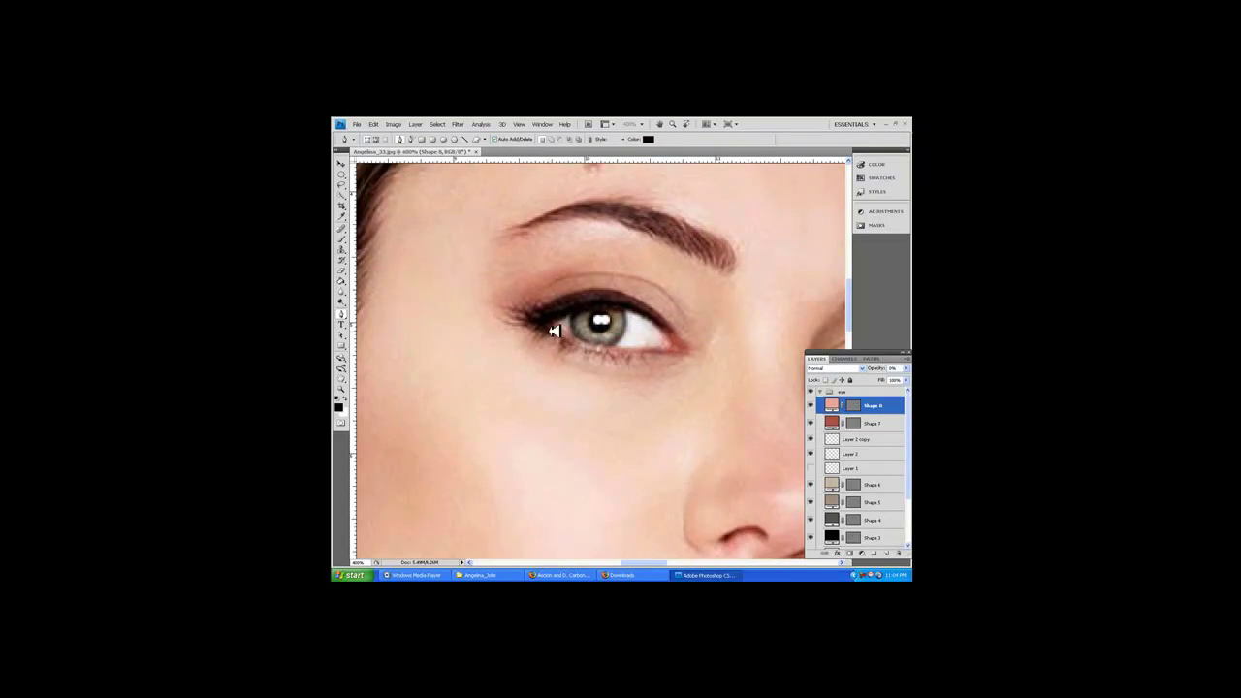
click(584, 345)
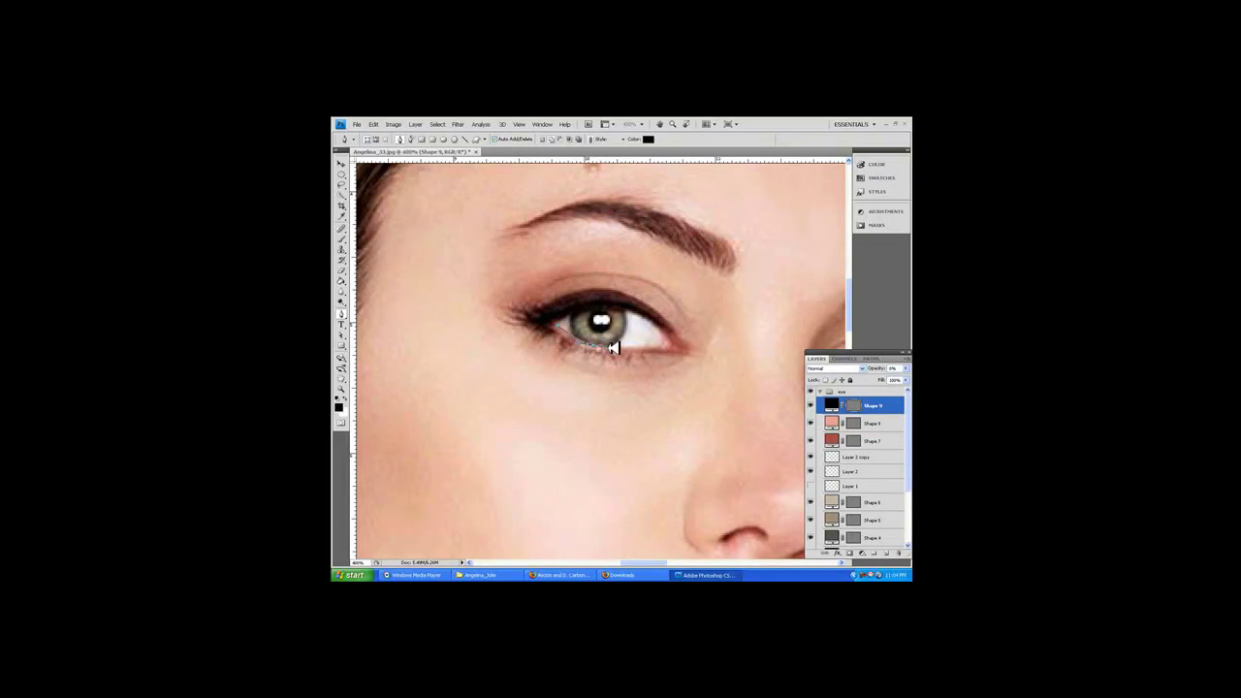
drag(678, 349, 690, 354)
click(587, 346)
click(556, 327)
- Open Save As and browse to the 250 gb folder on the I: drive
key(ctrl+s)
click(708, 396)
click(357, 124)
click(388, 228)
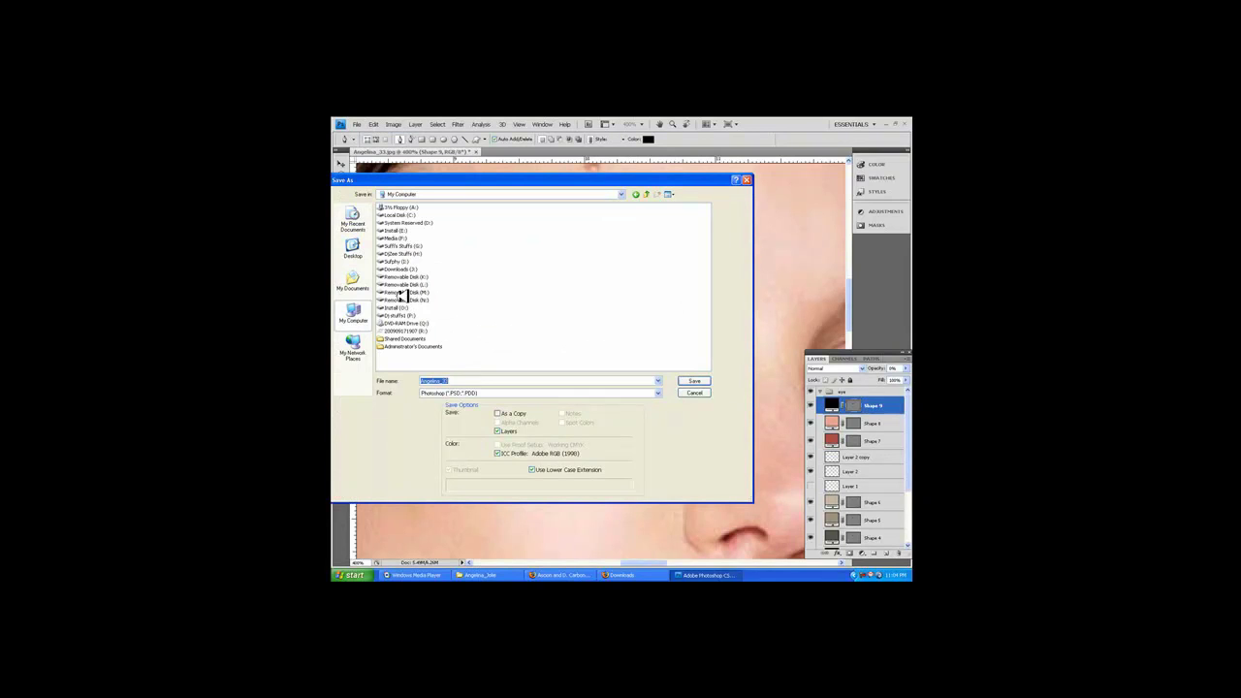
double_click(399, 261)
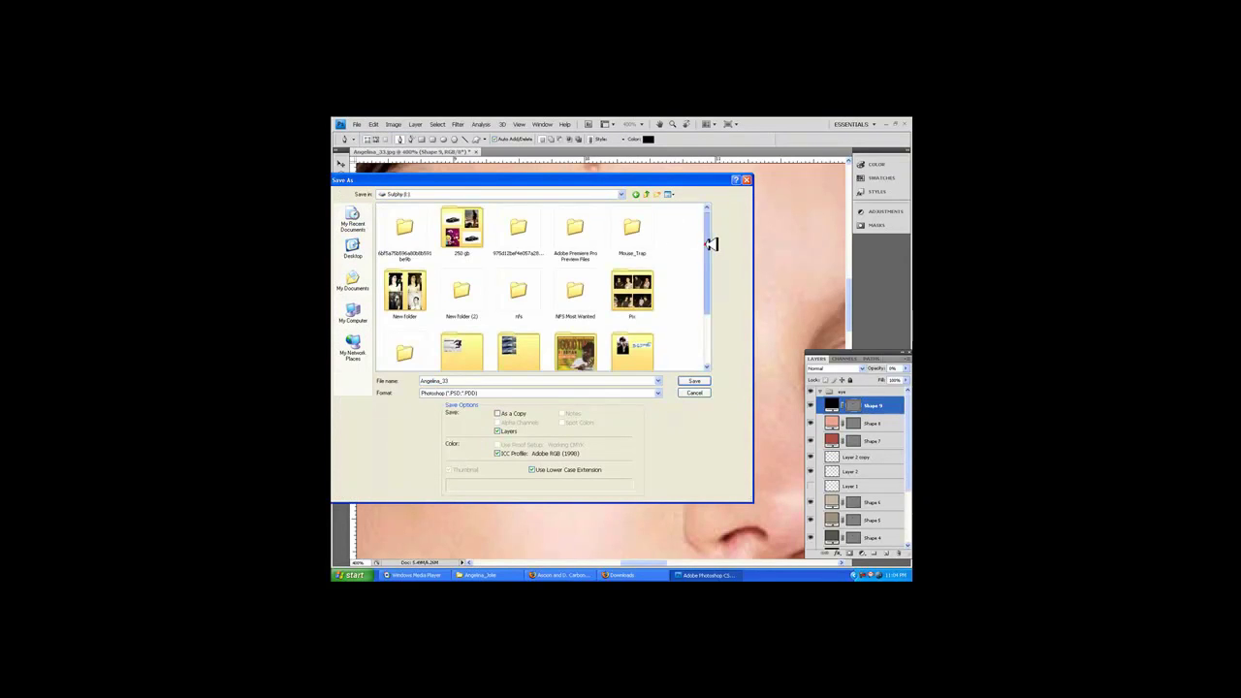
double_click(461, 231)
- Create a vector tut folder in latest work and save Angelina_33.psd there as PSD
scroll(543, 282, down, 1)
double_click(518, 274)
double_click(484, 380)
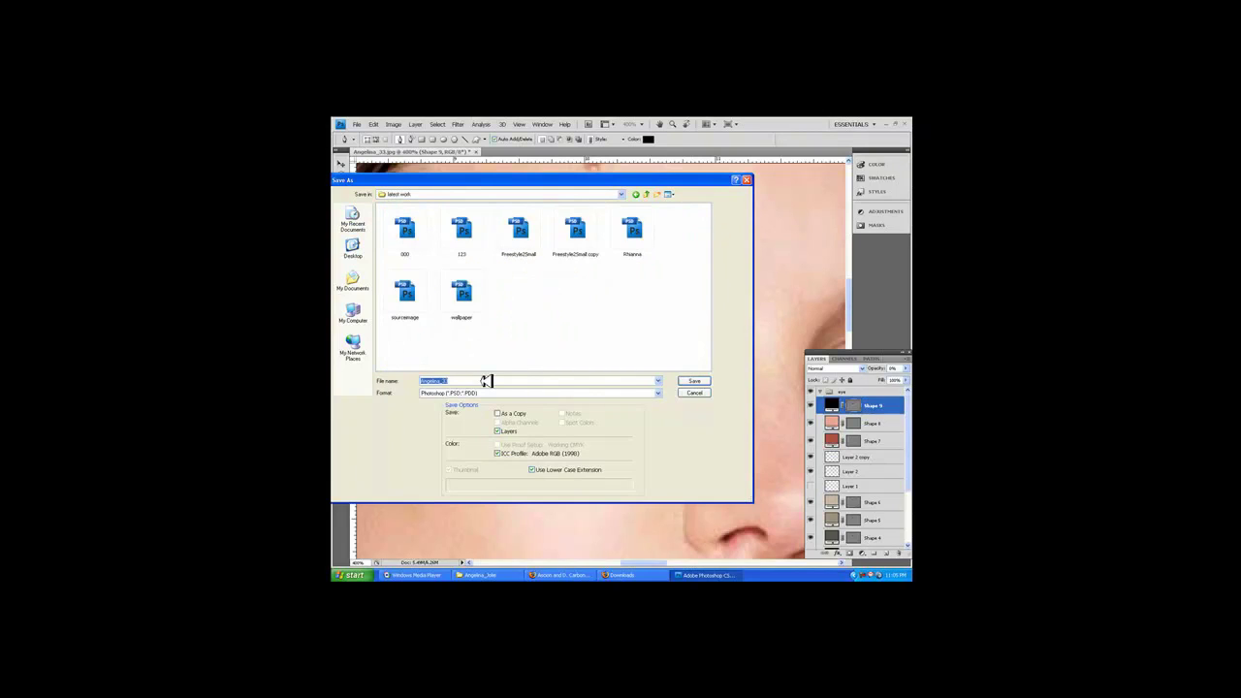
click(666, 195)
text(vector tut)
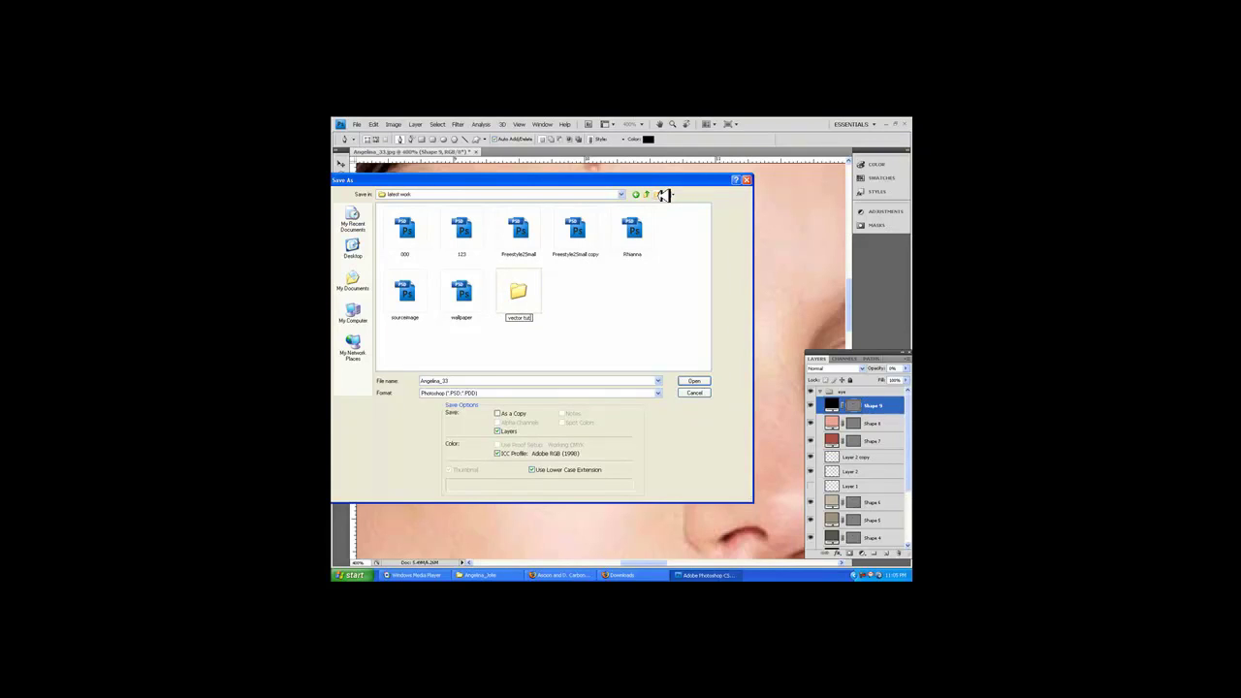
double_click(522, 289)
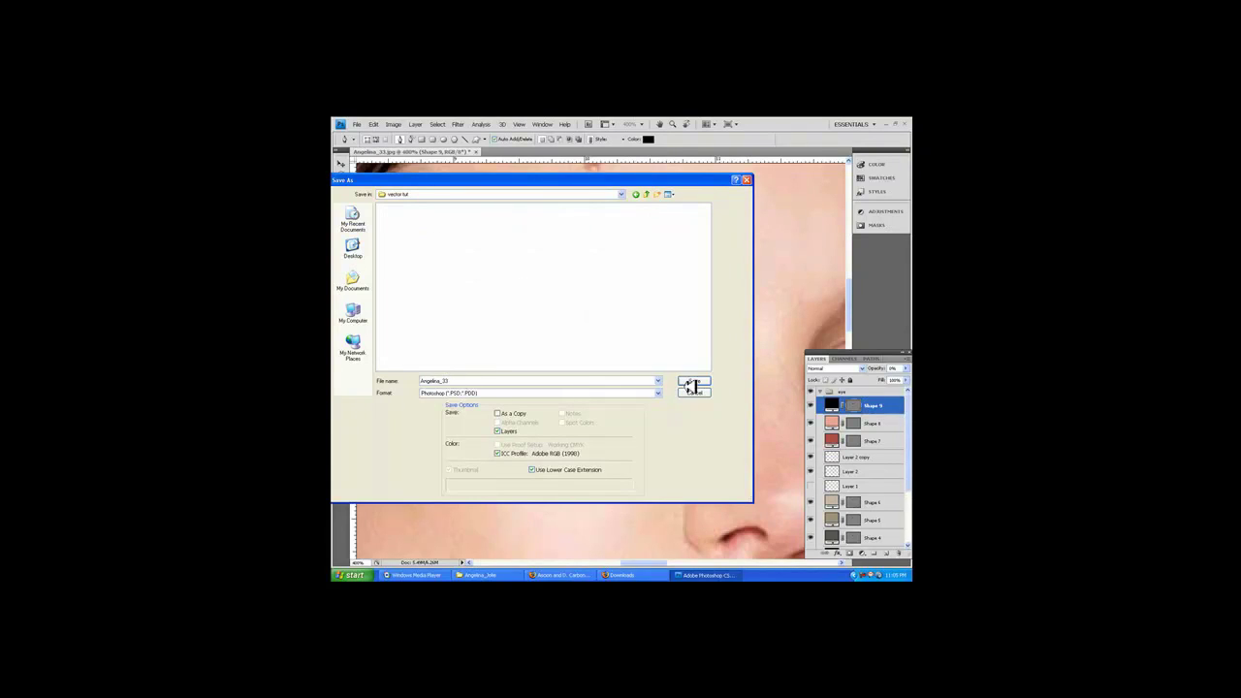
click(690, 386)
click(721, 257)
- Fill Shape 9 with a reddish-brown sampled from the eye
double_click(832, 406)
click(572, 334)
click(653, 349)
click(760, 401)
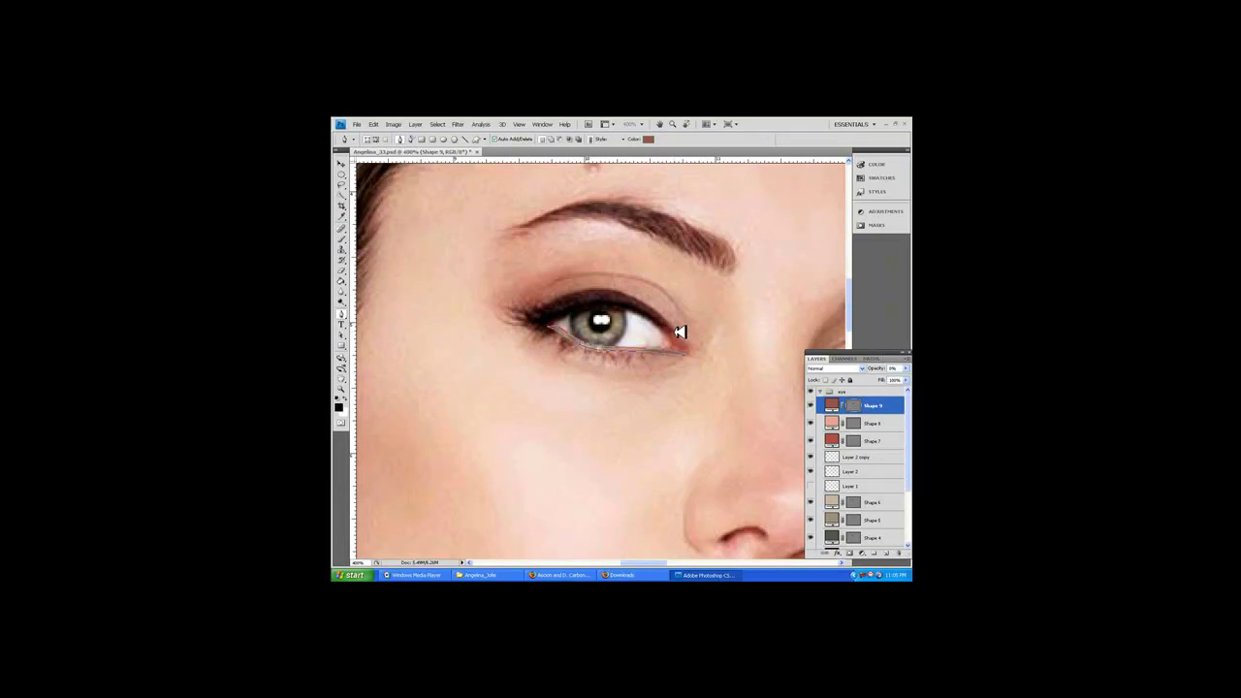
- Trace the left eye's upper lash line from its outer corner as a curved pen shape (Shape 10)
click(676, 332)
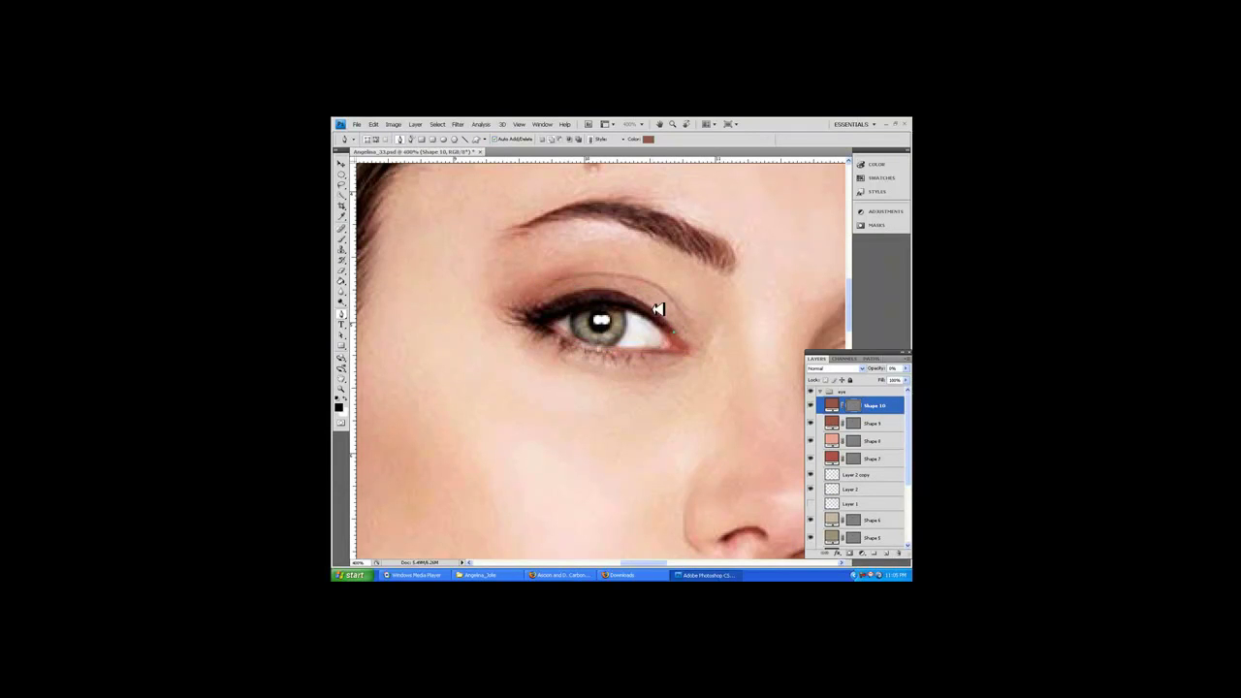
drag(587, 289, 660, 306)
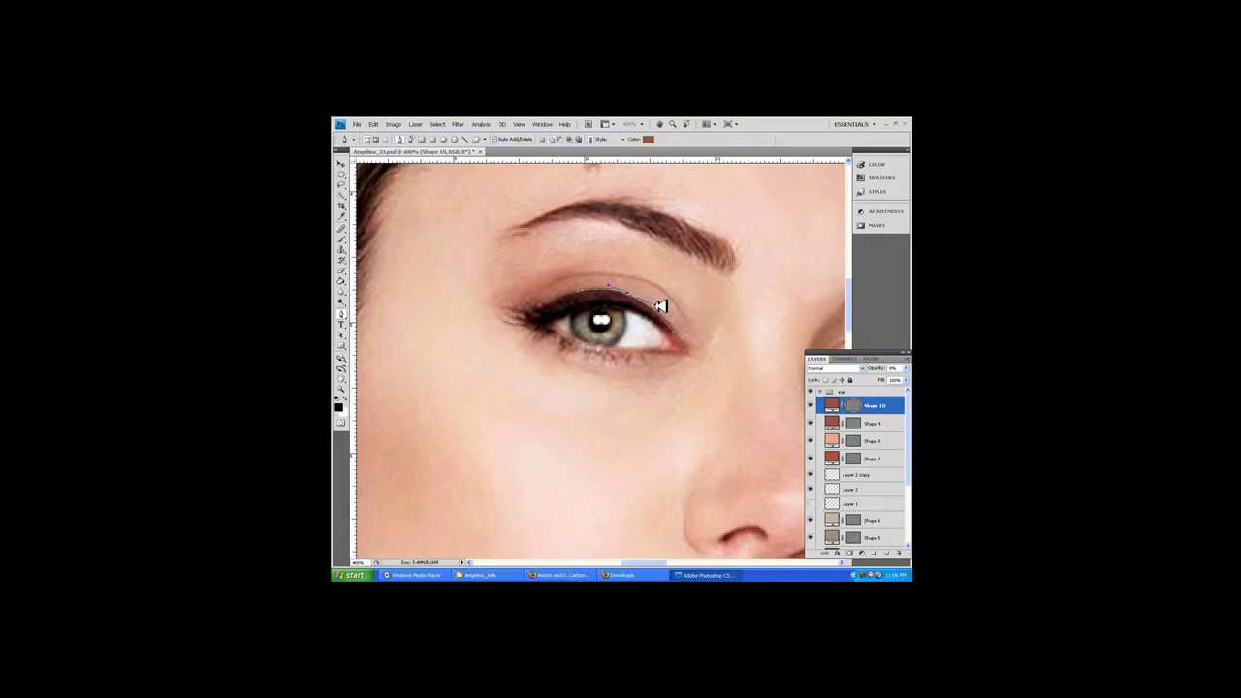
click(515, 321)
click(343, 334)
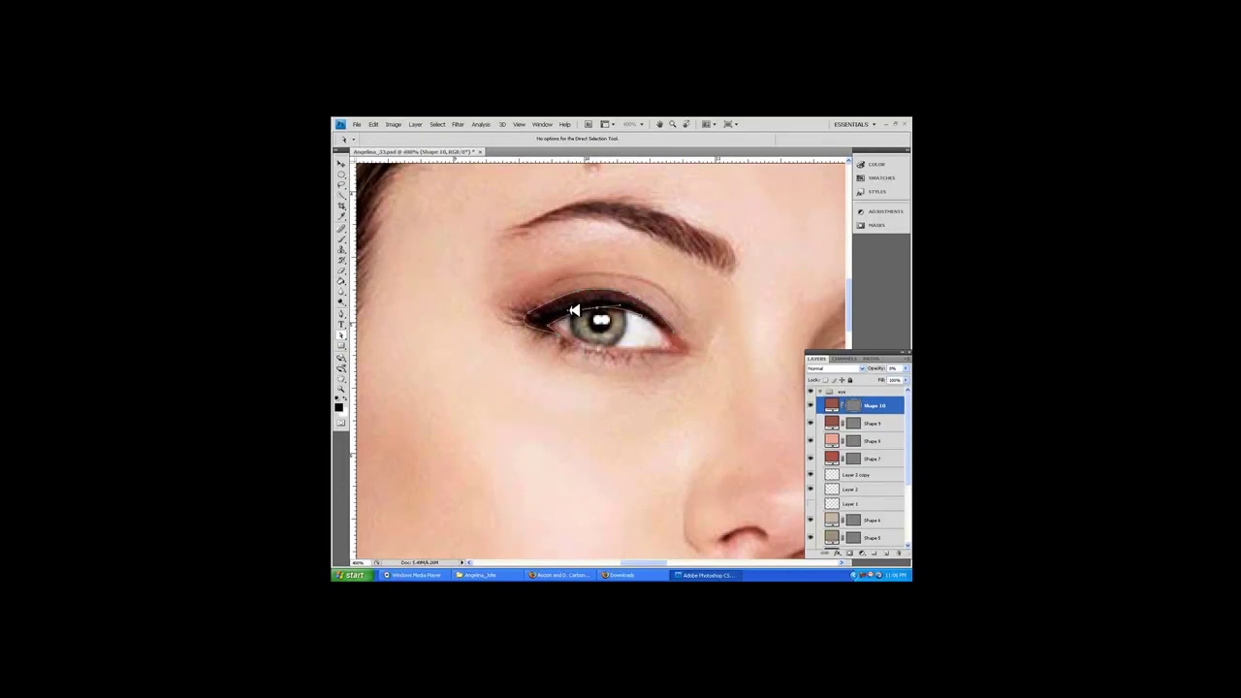
key(p)
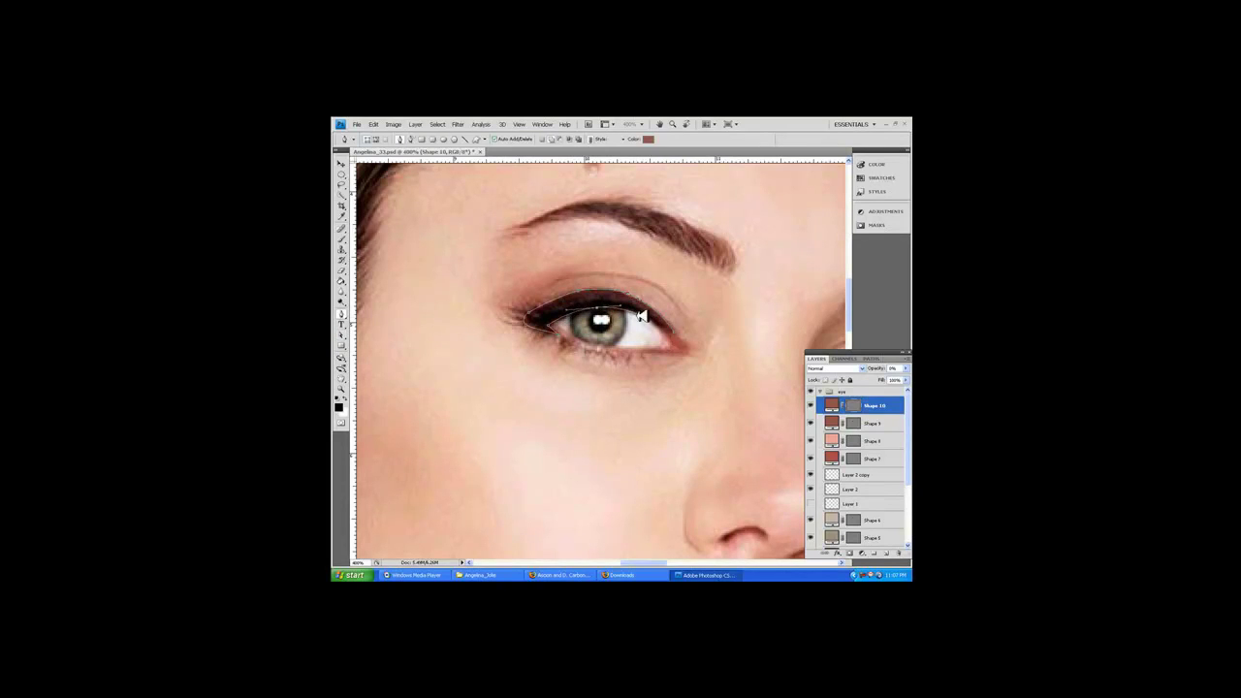